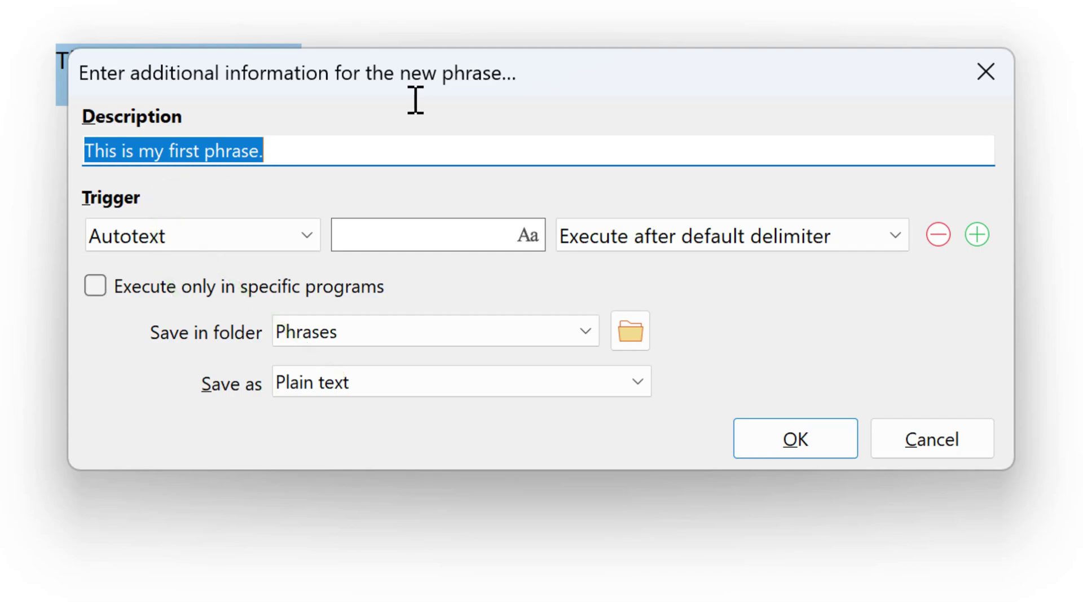
Change the description to 'My first phrase.' and set the autotext trigger to mfp.
left_click_drag(156, 151, 73, 152)
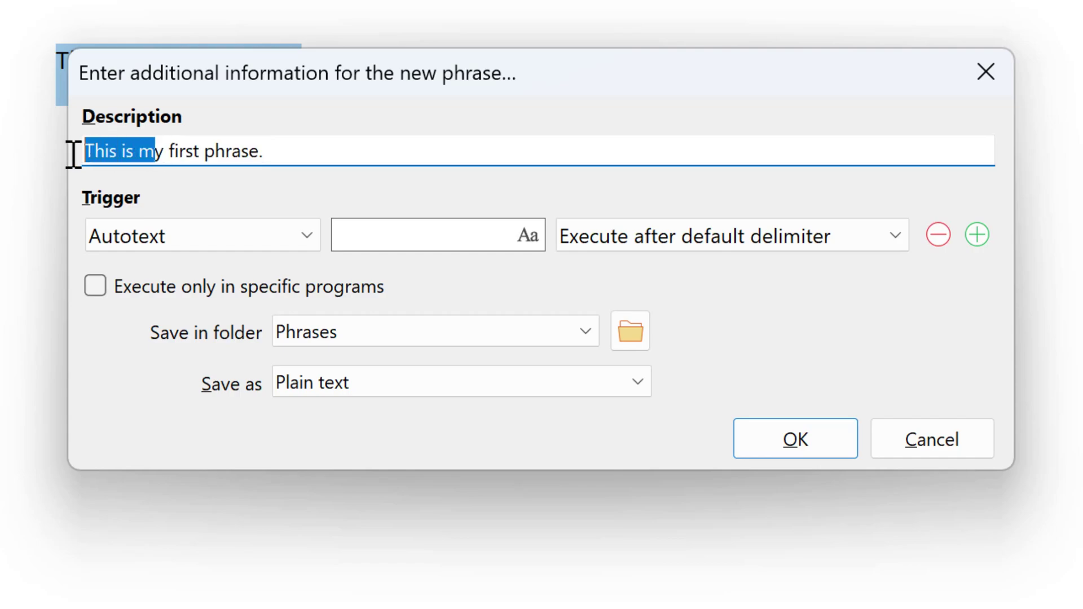
type("M")
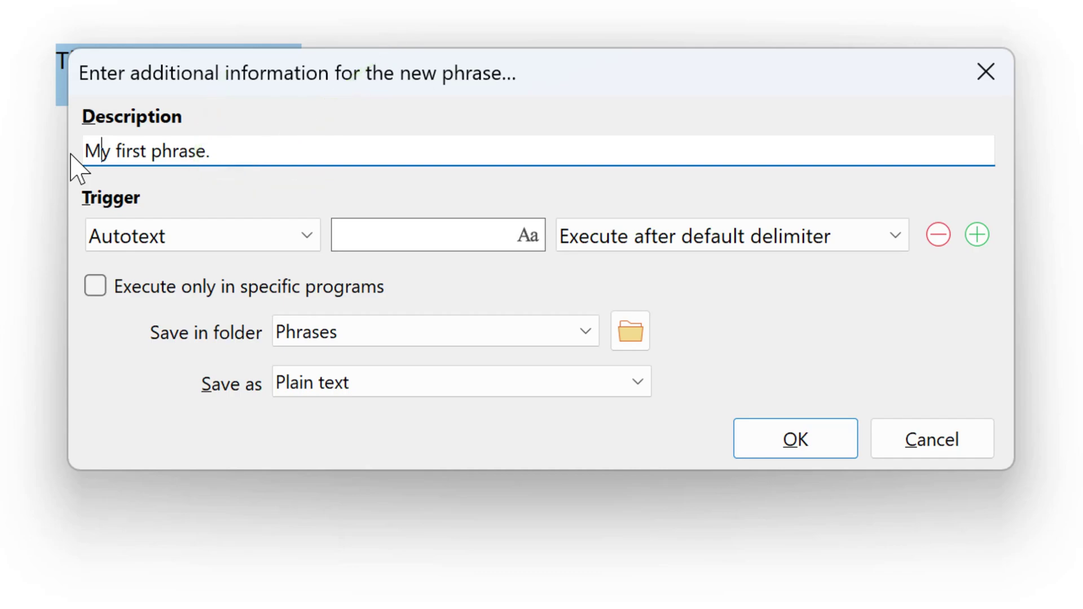
left_click(382, 230)
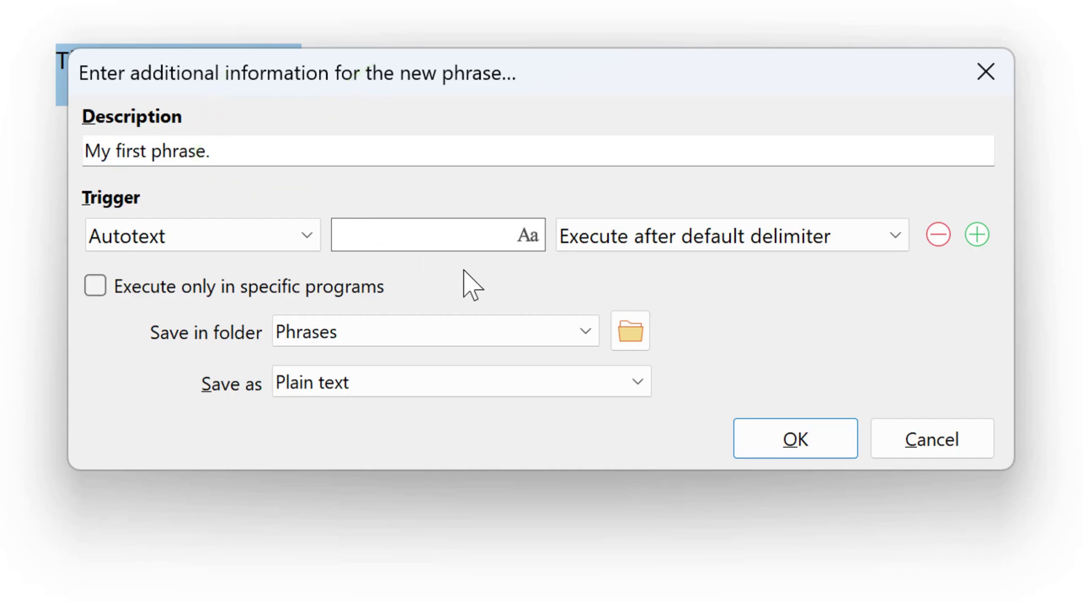
type("mfp")
Keep execution after the default delimiter and add an empty second trigger row.
left_click(895, 241)
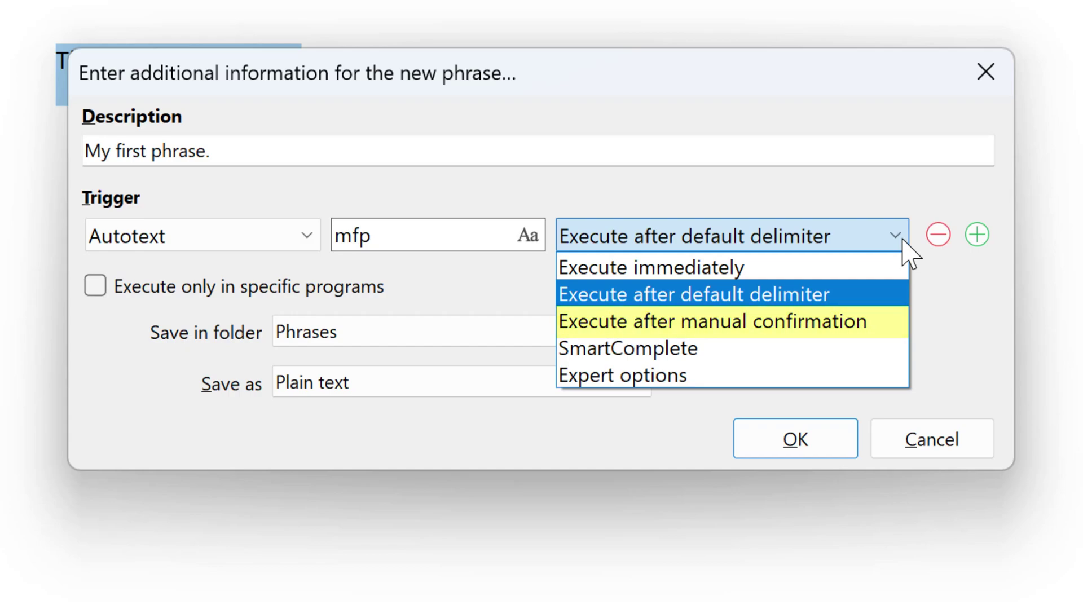
left_click(728, 187)
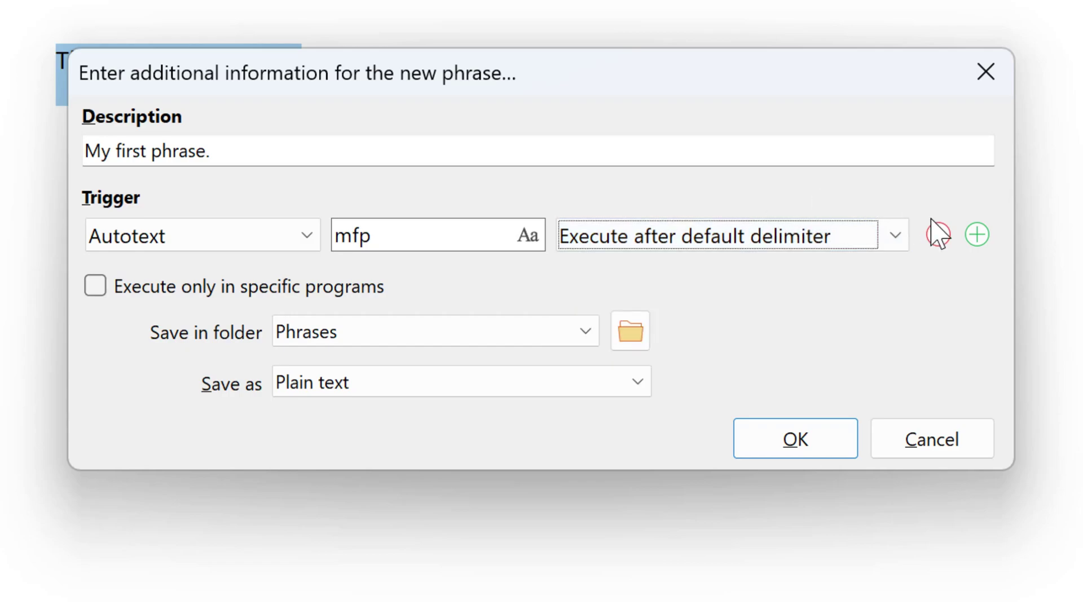
left_click(977, 235)
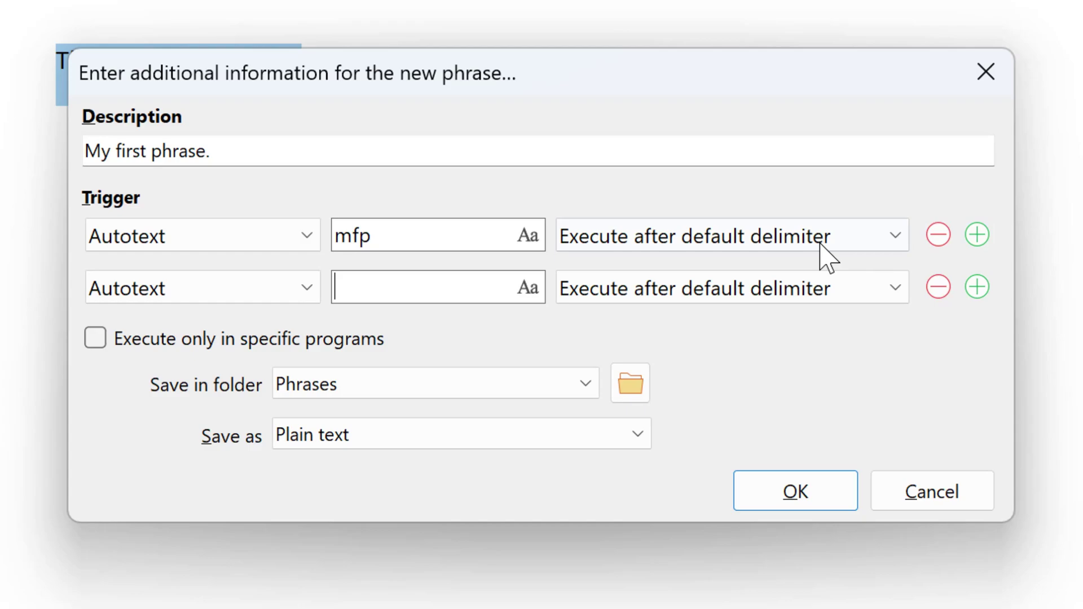
Make the second trigger a Ctrl+Alt+M hotkey.
left_click(310, 289)
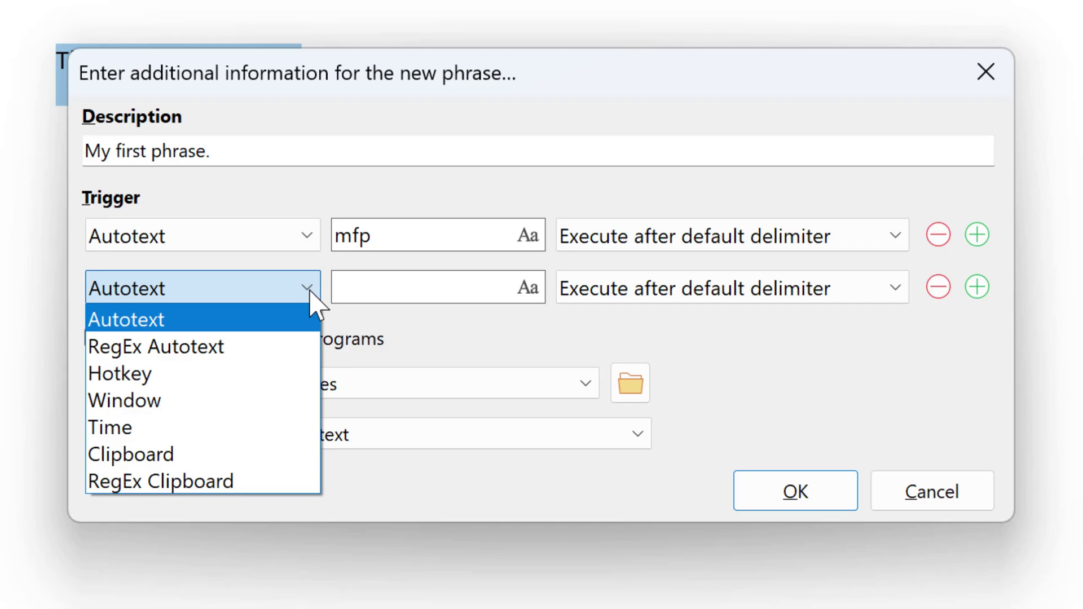
left_click(302, 373)
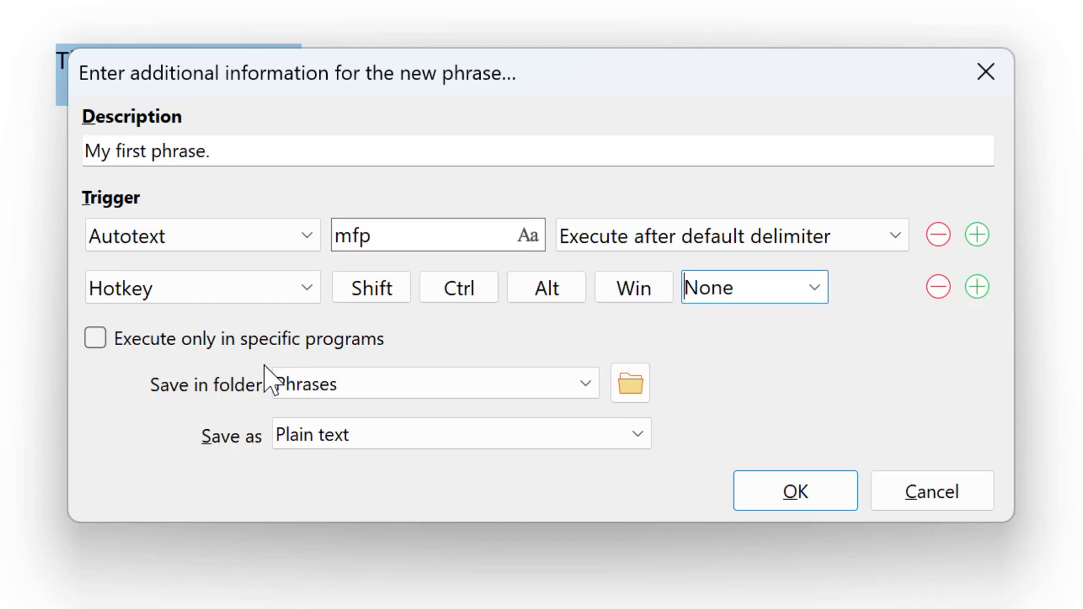
left_click(443, 291)
left_click(544, 294)
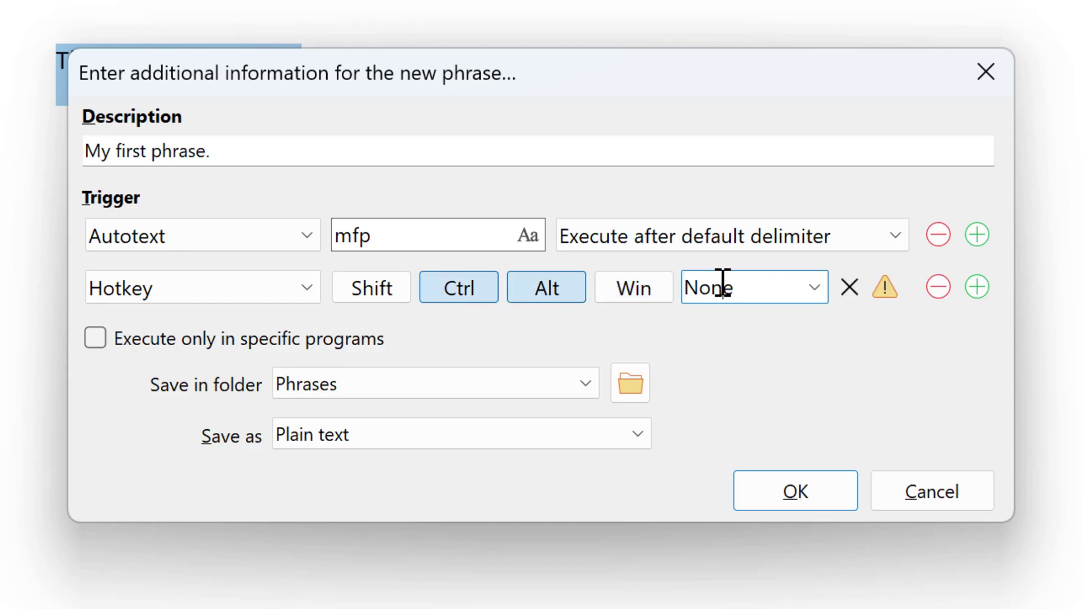
key("m")
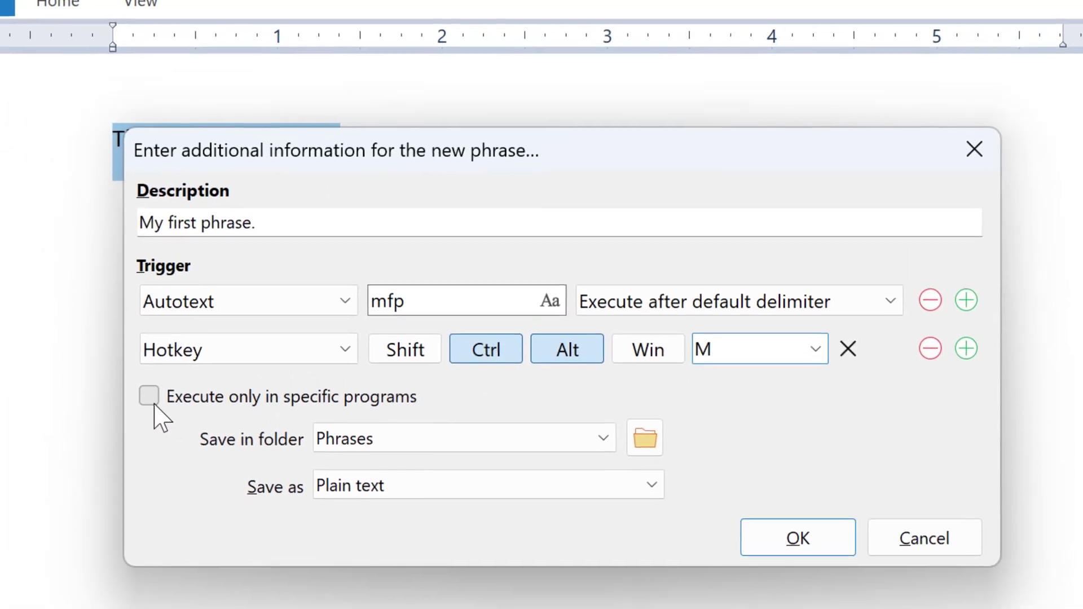
Restrict the phrase to execute only in Wordpad, with any window title.
left_click(151, 399)
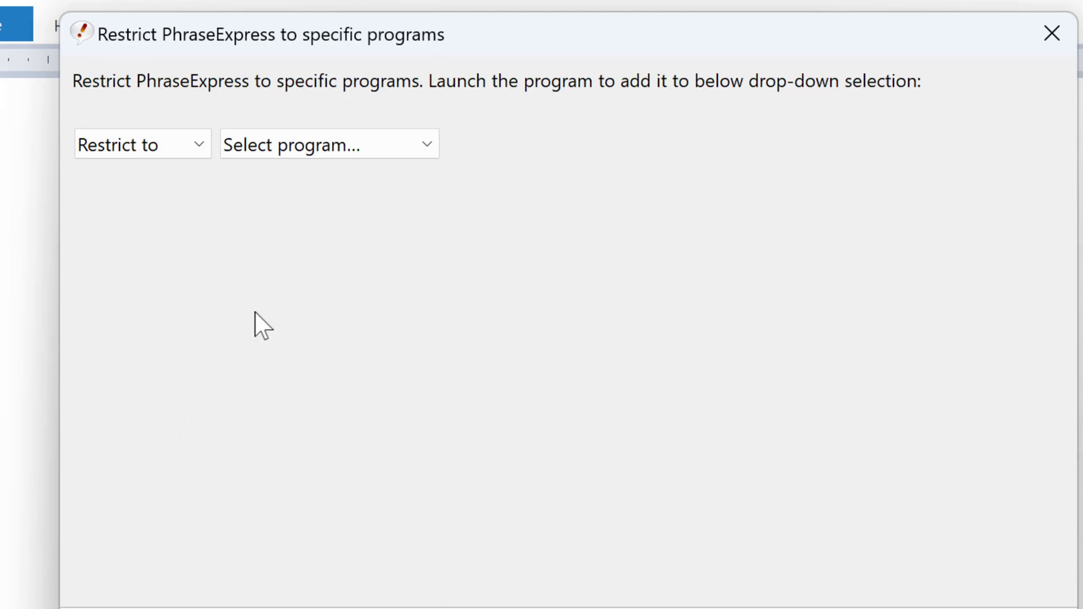
left_click(383, 147)
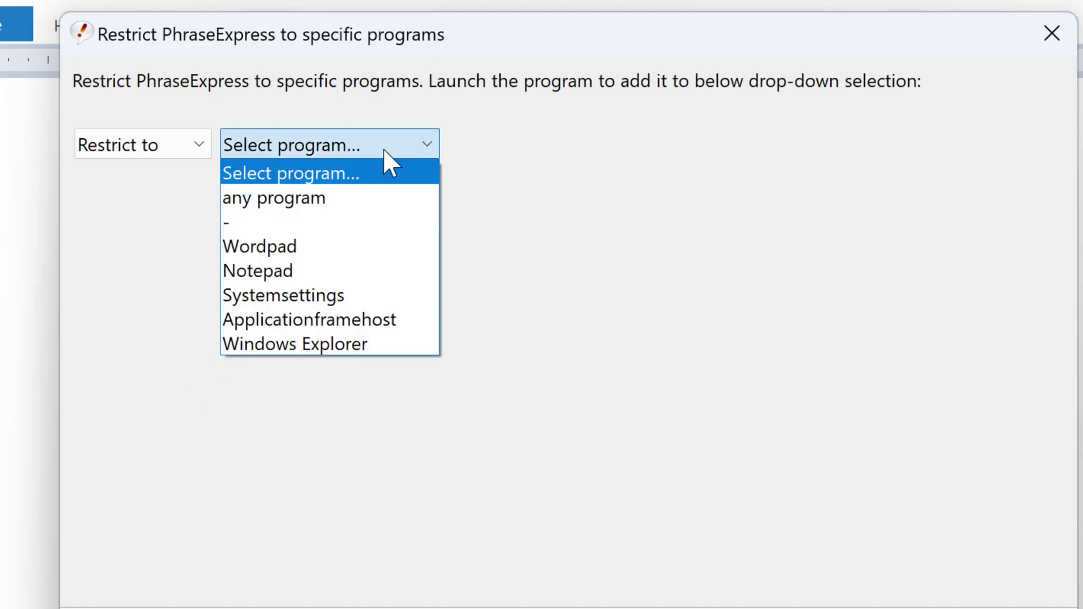
left_click(370, 246)
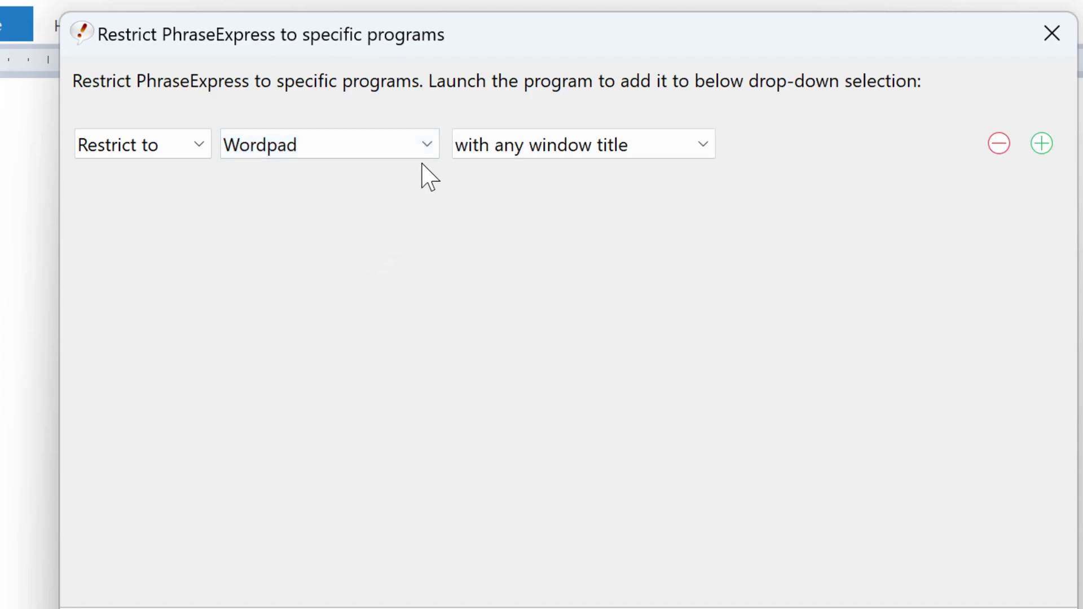
left_click(429, 146)
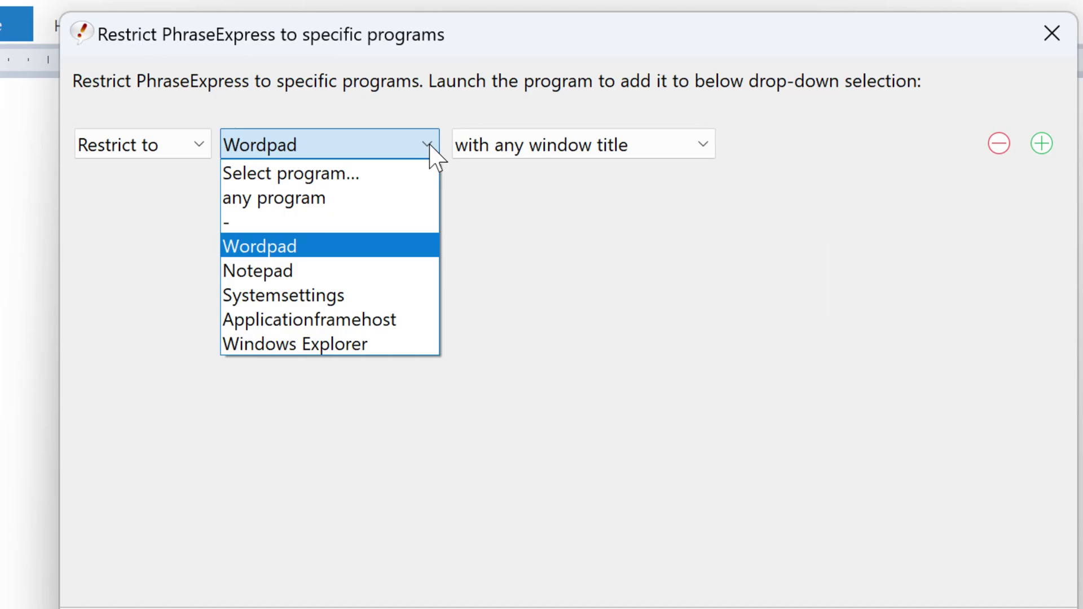
left_click(570, 243)
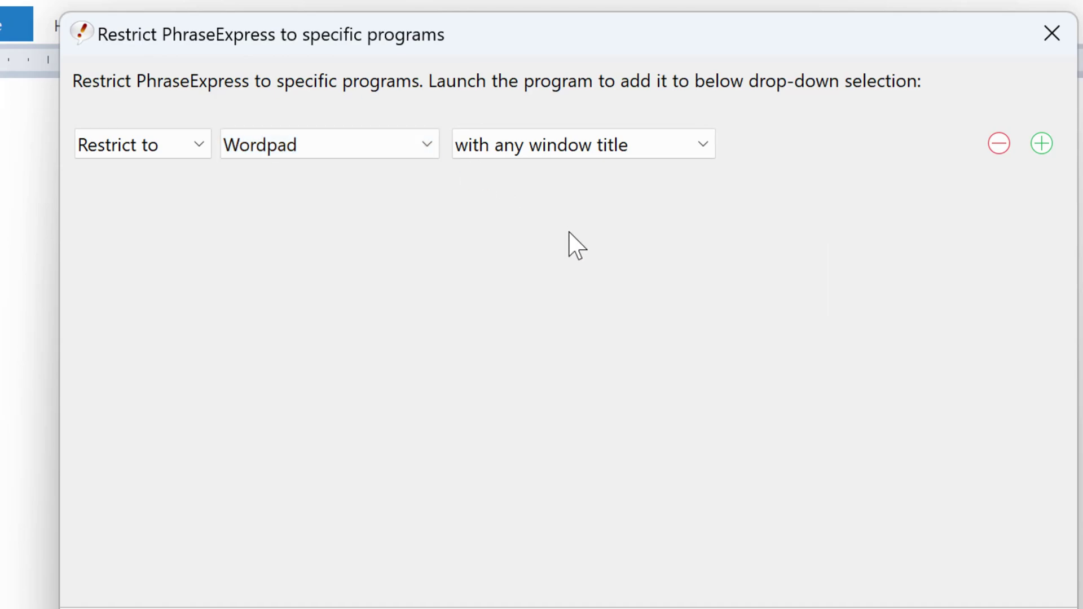
left_click(703, 145)
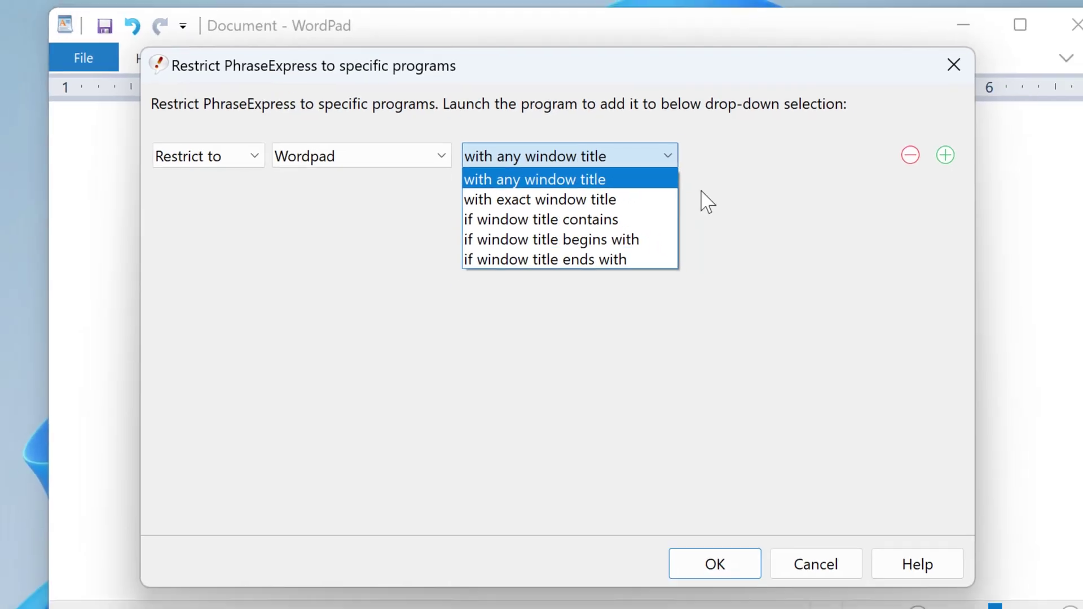
left_click(792, 234)
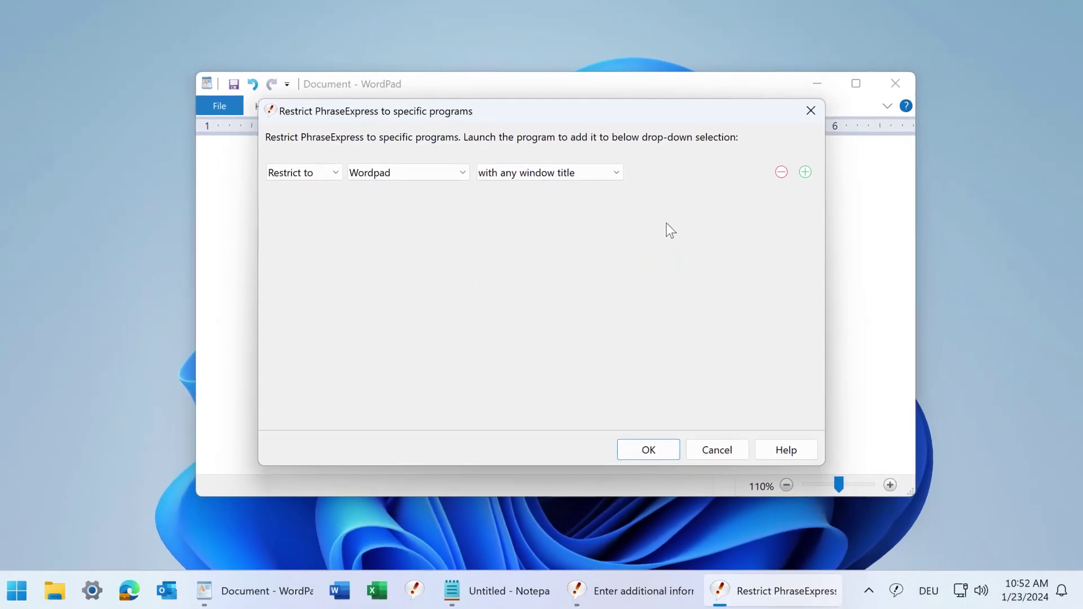
left_click(649, 449)
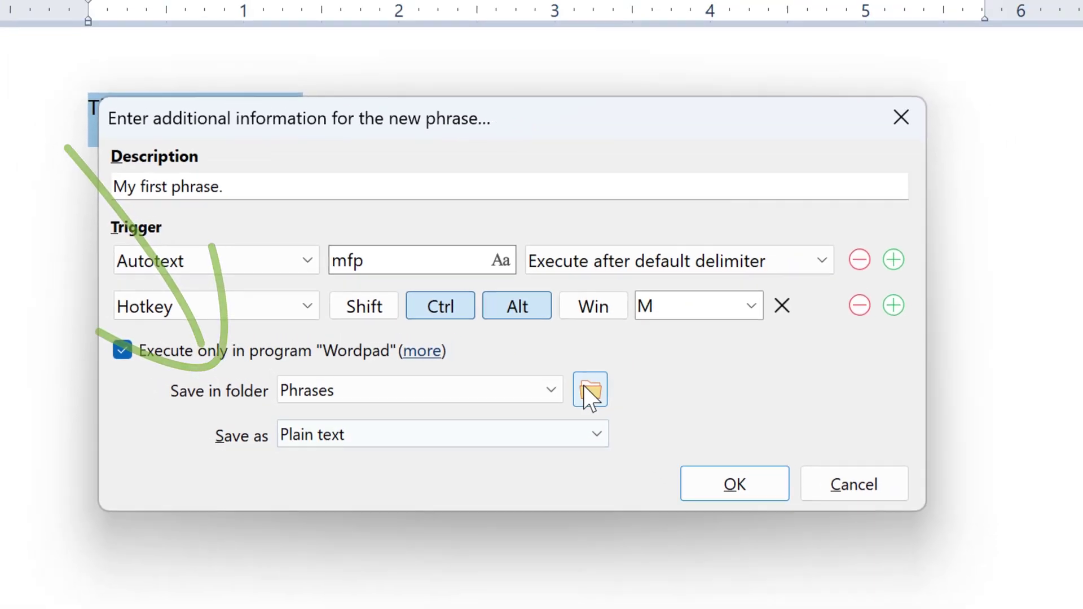
Choose My phrase folder as the phrase's save location.
left_click(631, 383)
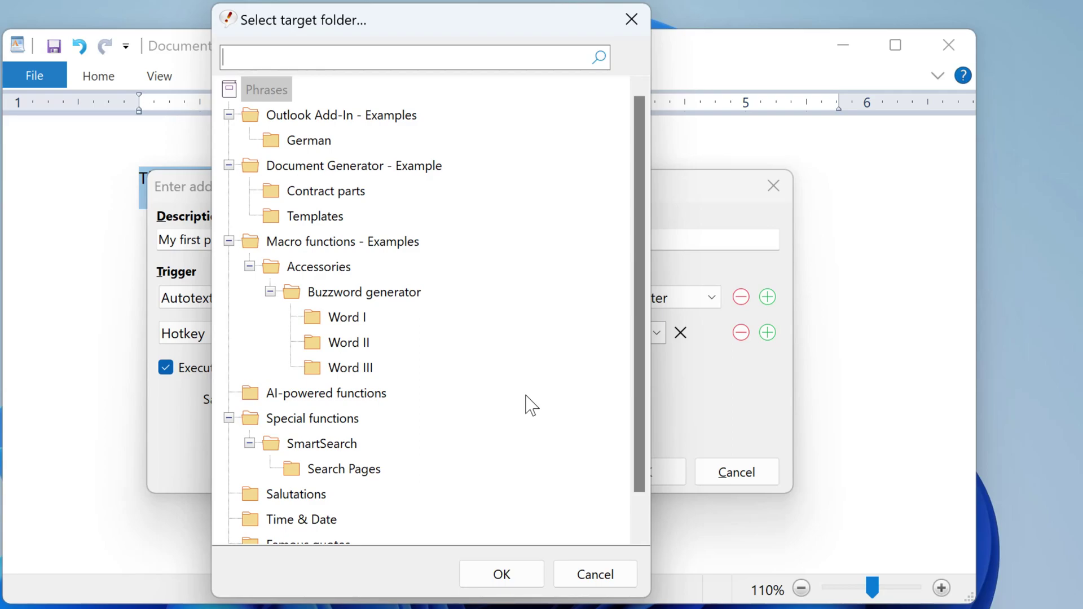
left_click_drag(633, 235, 592, 126)
left_click(433, 57)
type("phrase")
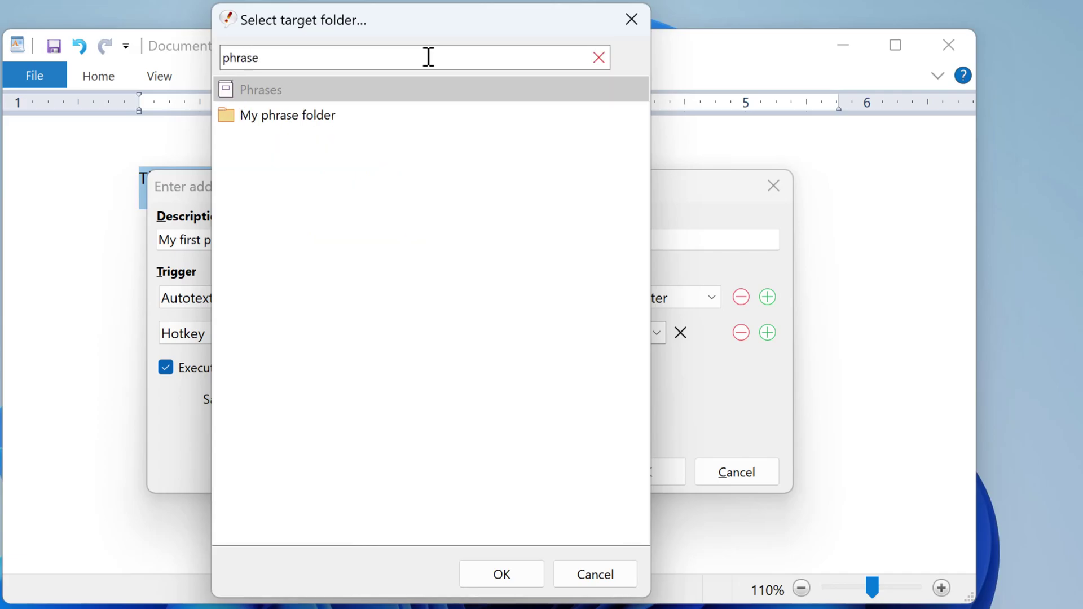
left_click(312, 117)
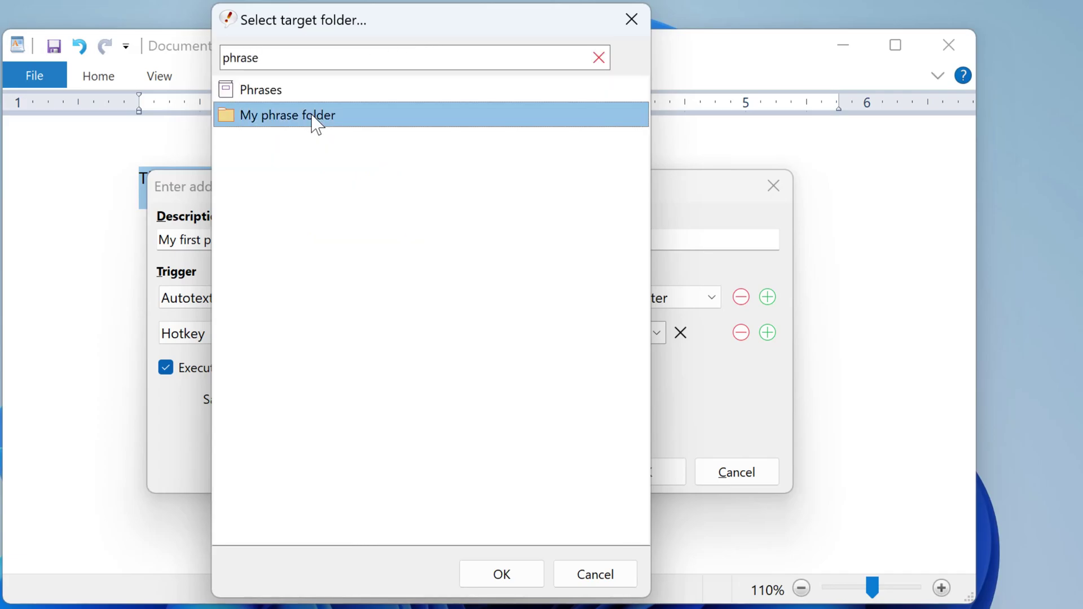
left_click(498, 572)
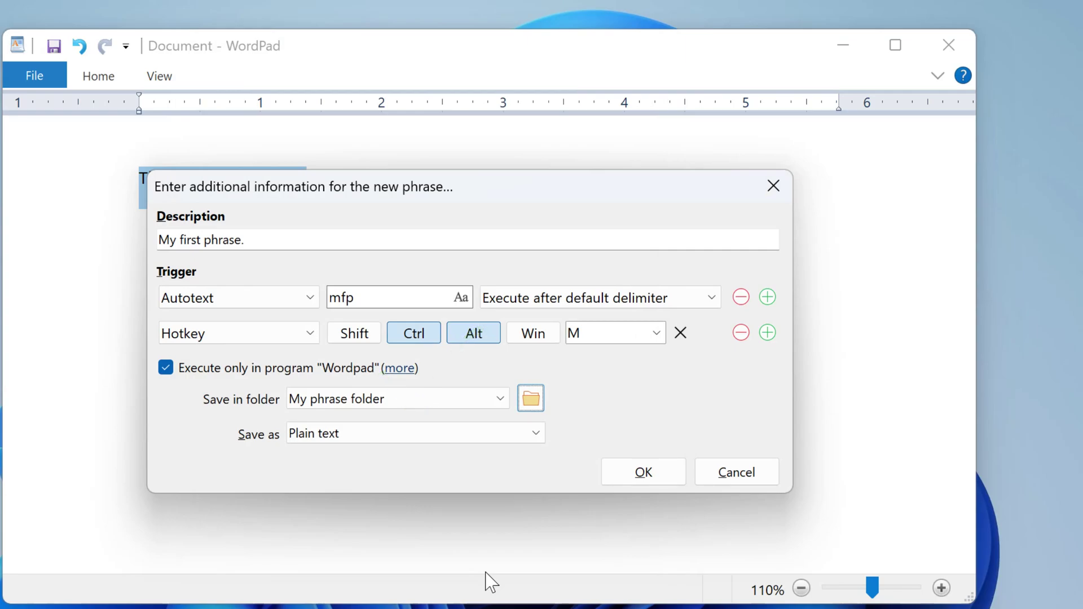
Keep the phrase stored as plain text and save it.
left_click(536, 436)
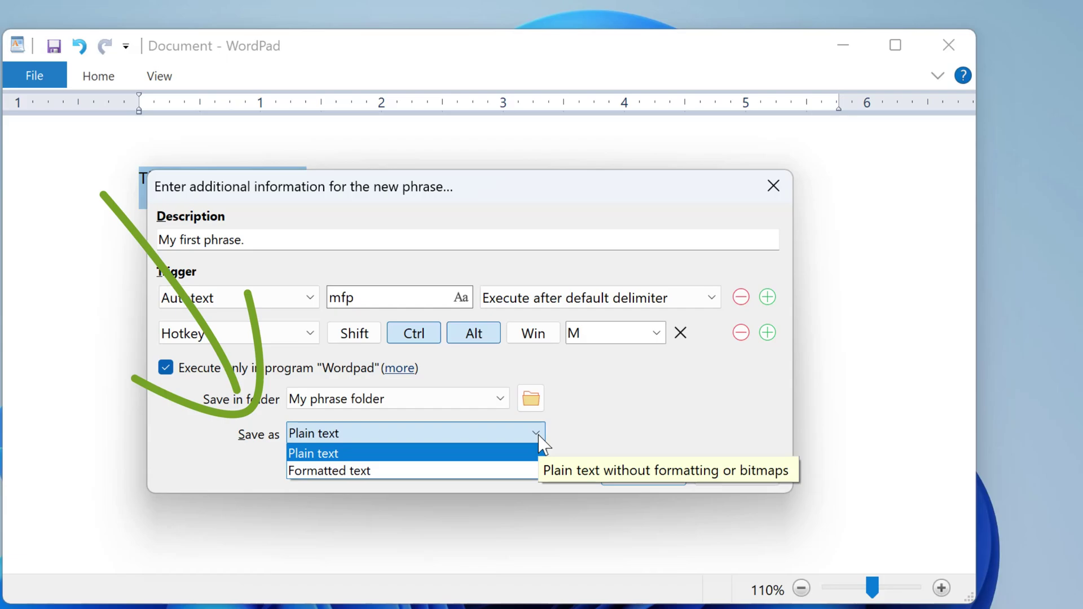
left_click(616, 418)
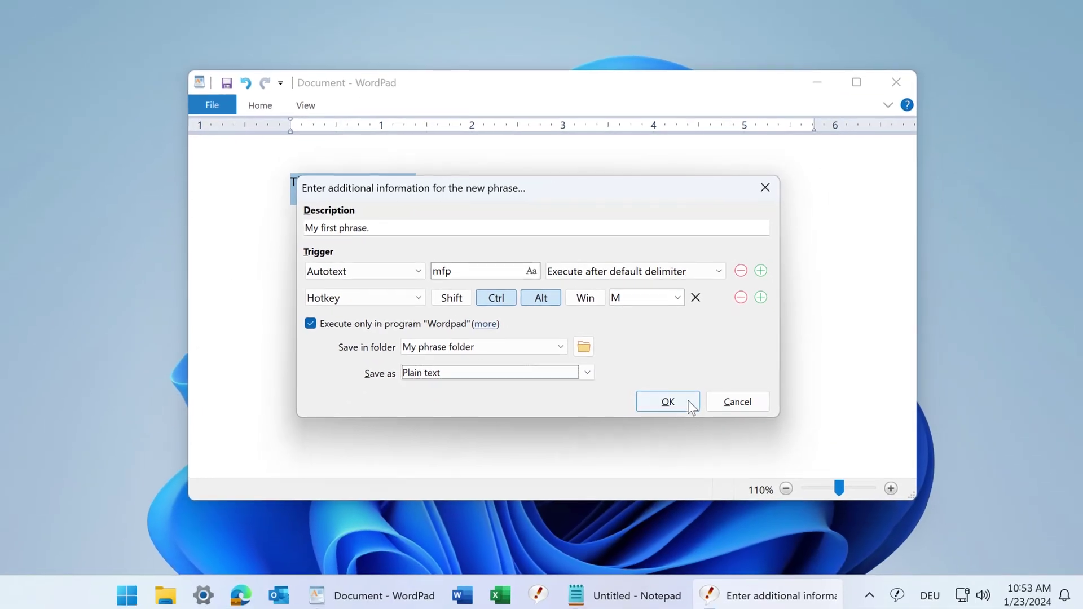
left_click(669, 477)
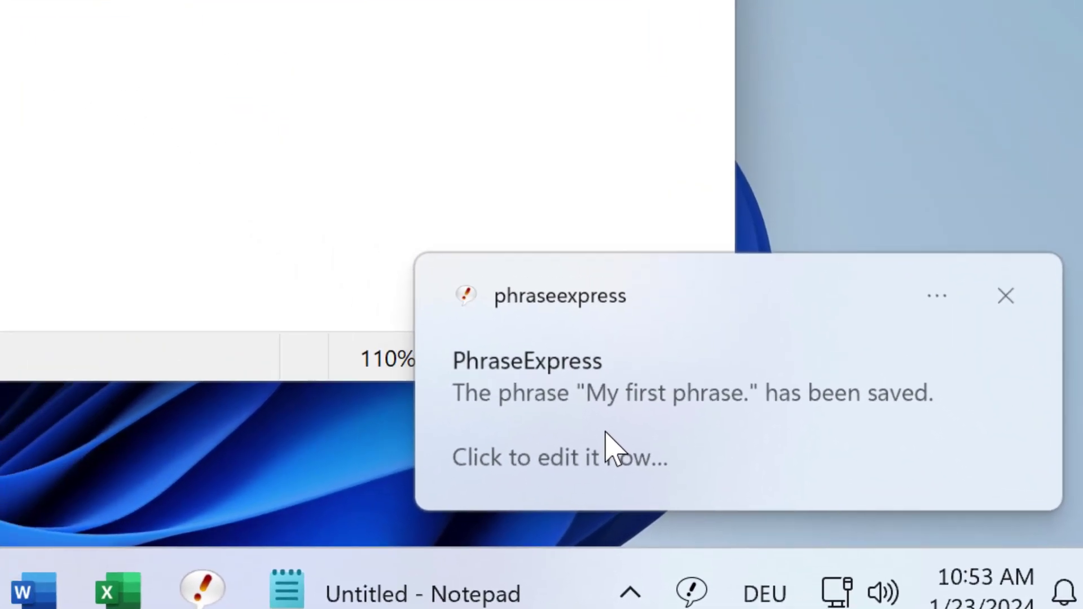
Open the saved phrase in the main window and step through the guided tips to Finish.
left_click(485, 395)
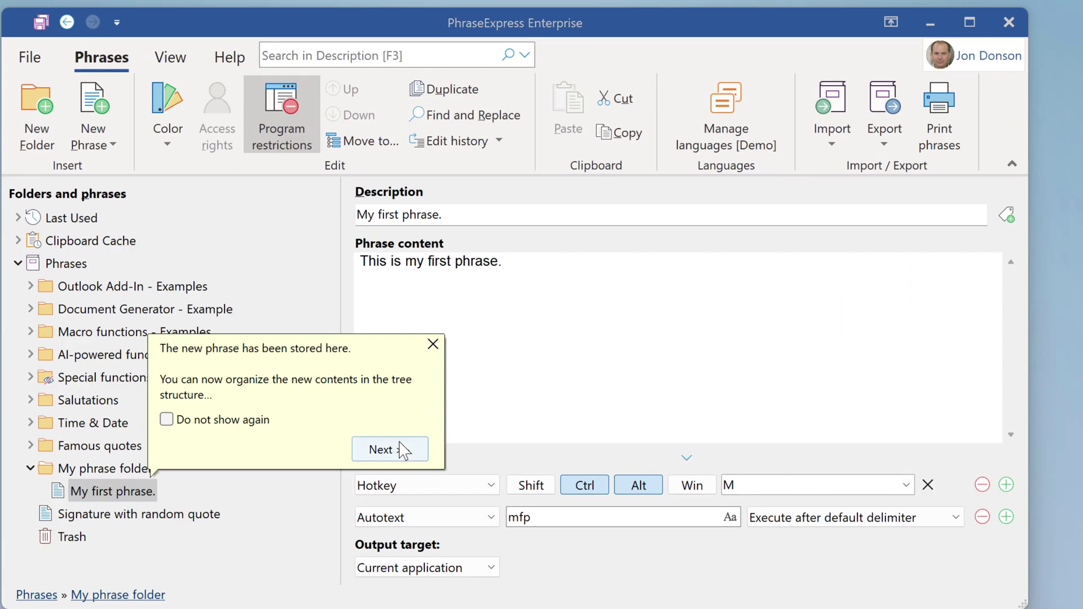
left_click(398, 449)
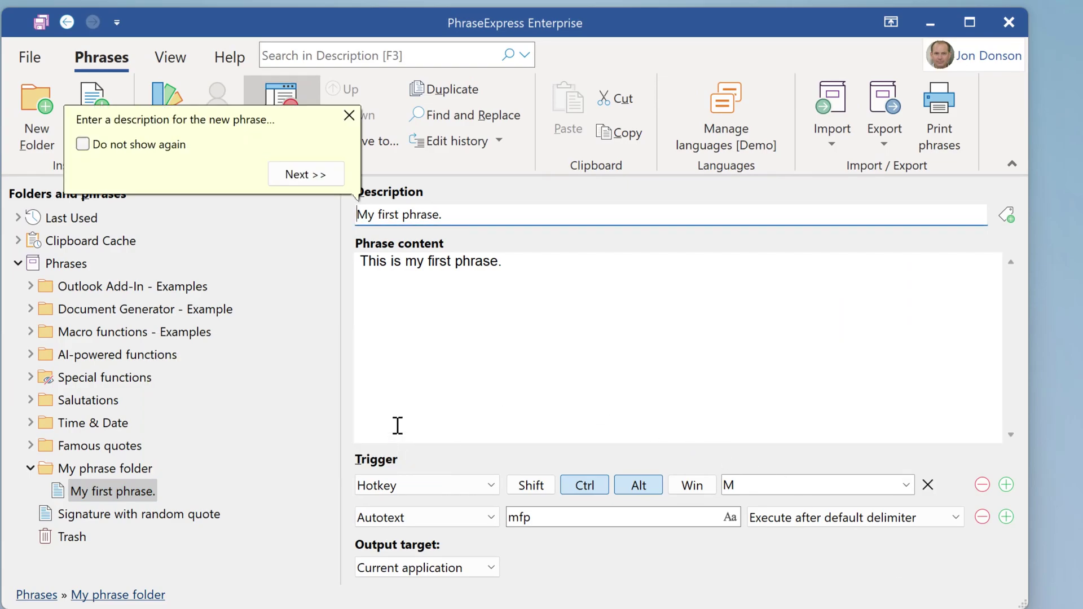
left_click(305, 174)
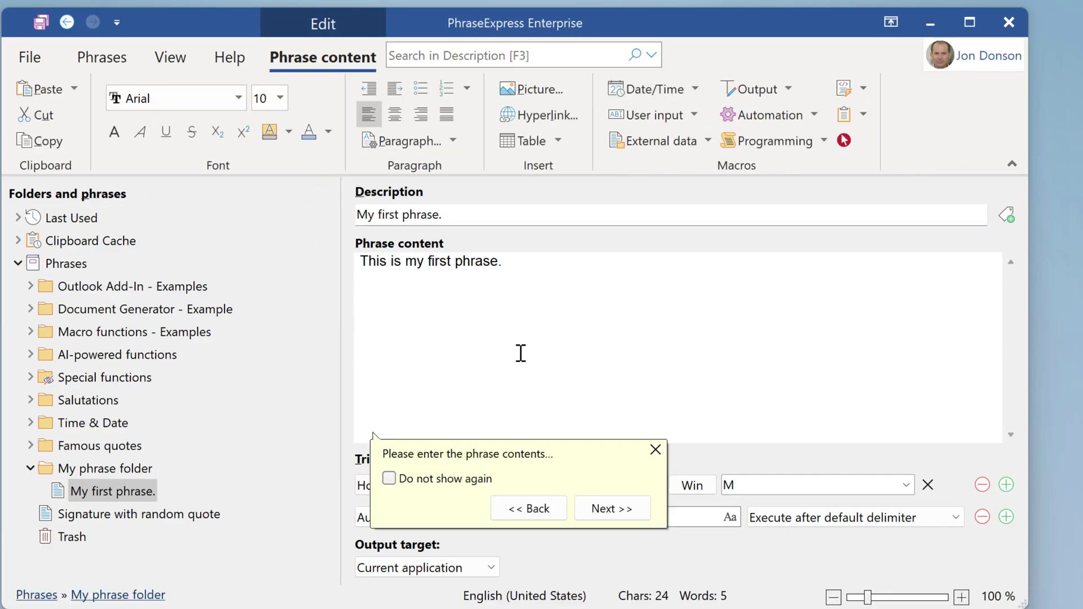
left_click(611, 510)
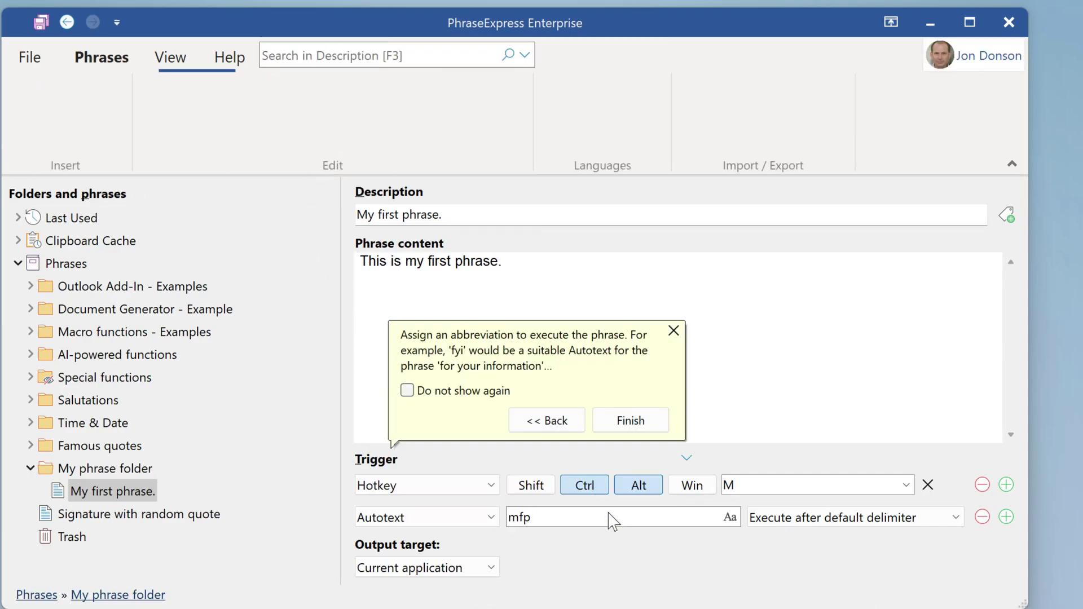
left_click(648, 421)
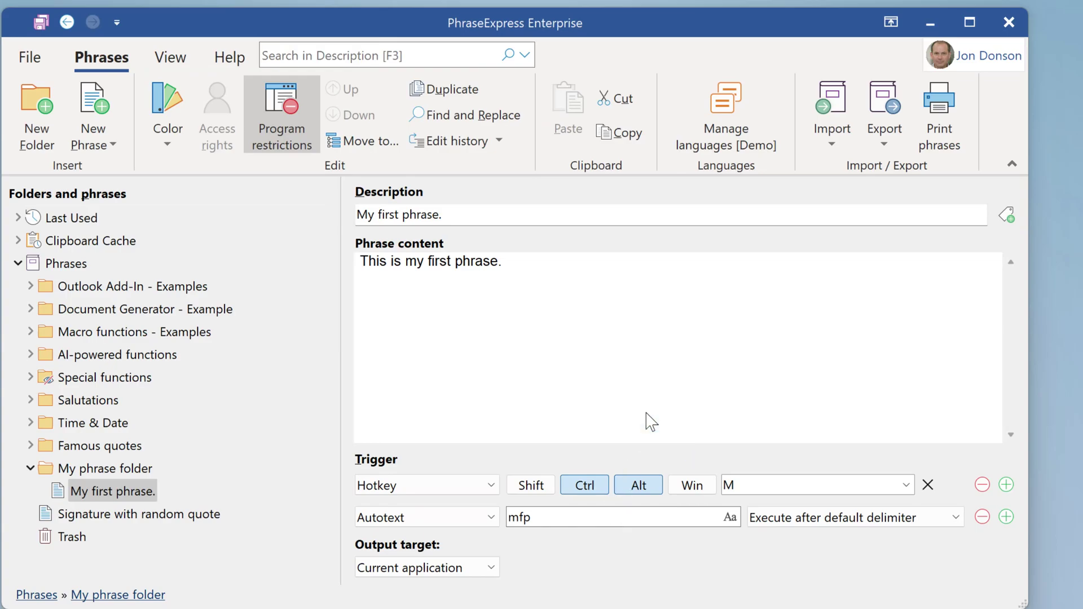
End the phrase with '!' and move it below Signature with random quote, confirming the warning.
left_click(515, 265)
type("!")
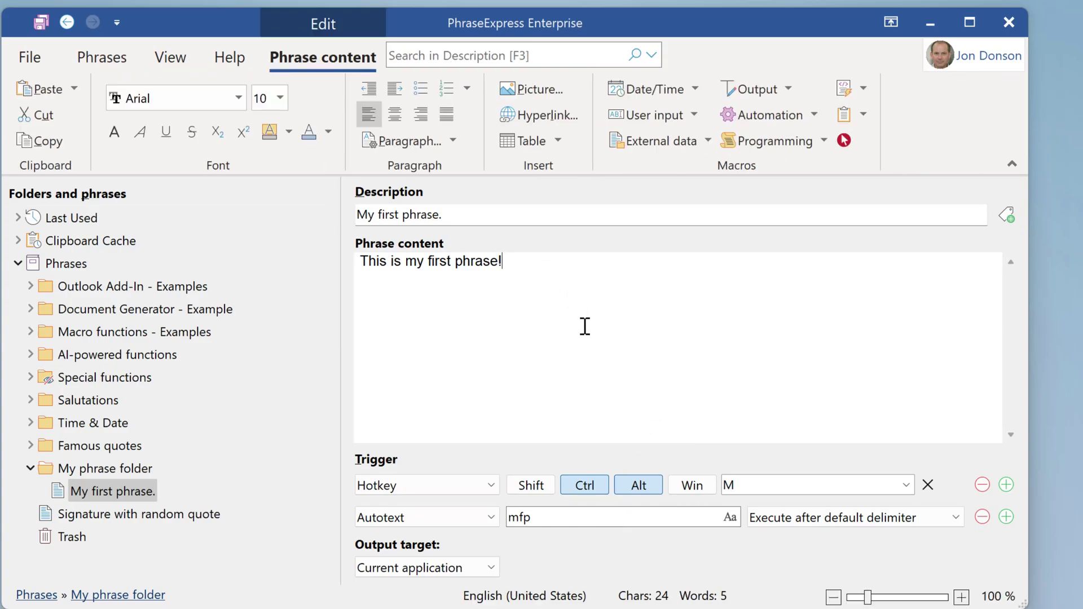
left_click(140, 499)
mouse_move(140, 499)
left_mouse_down()
mouse_move(249, 525)
mouse_move(251, 539)
mouse_move(249, 530)
left_mouse_up()
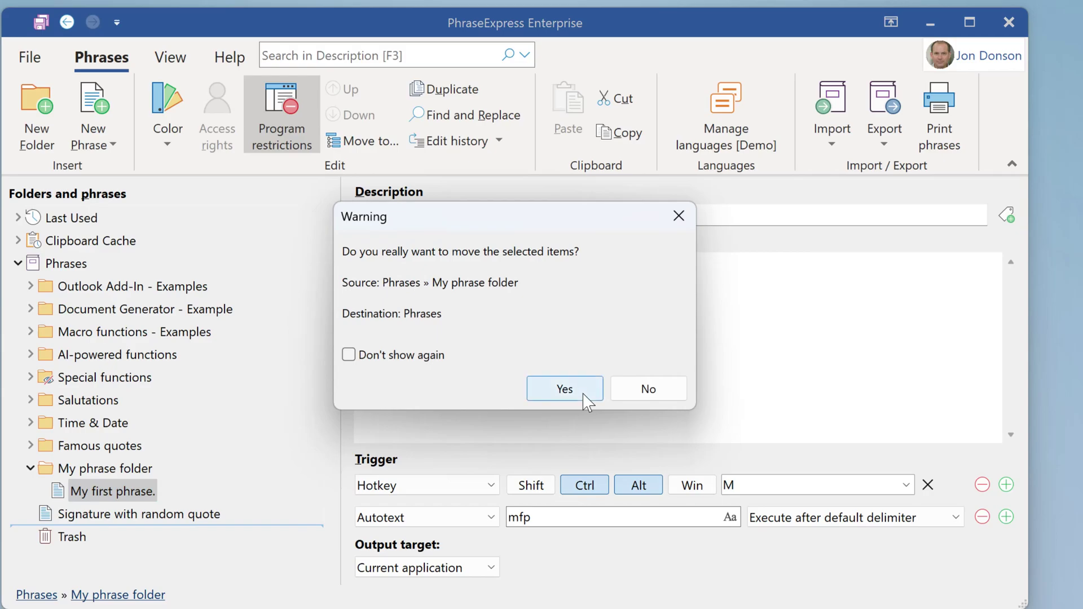
left_click(565, 390)
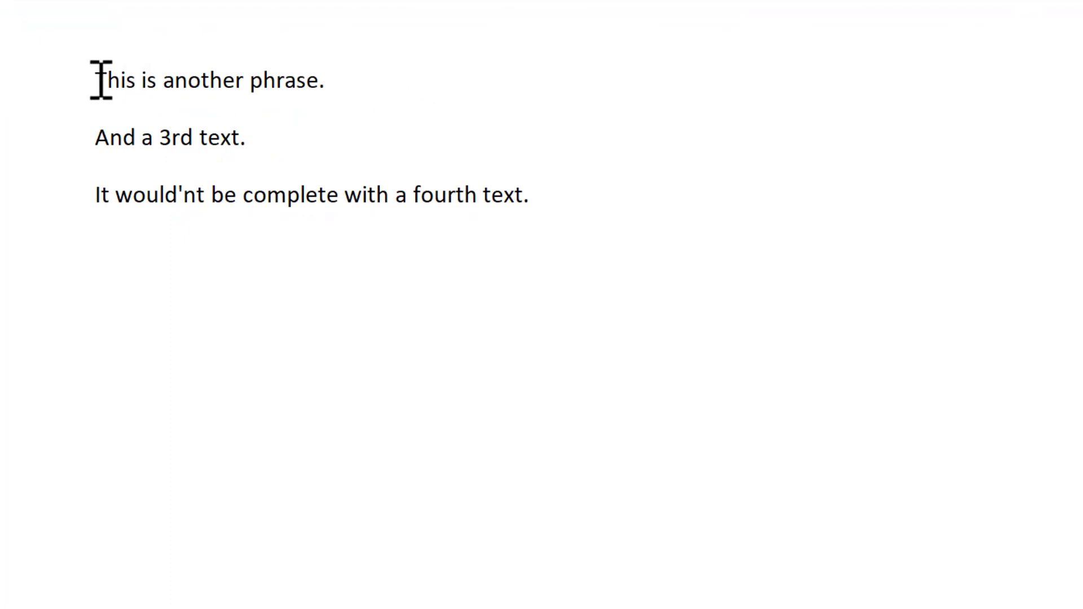
Copy 'This is another phrase.', 'And a 3rd text.' and the third line to the clipboard.
left_click_drag(100, 81, 346, 84)
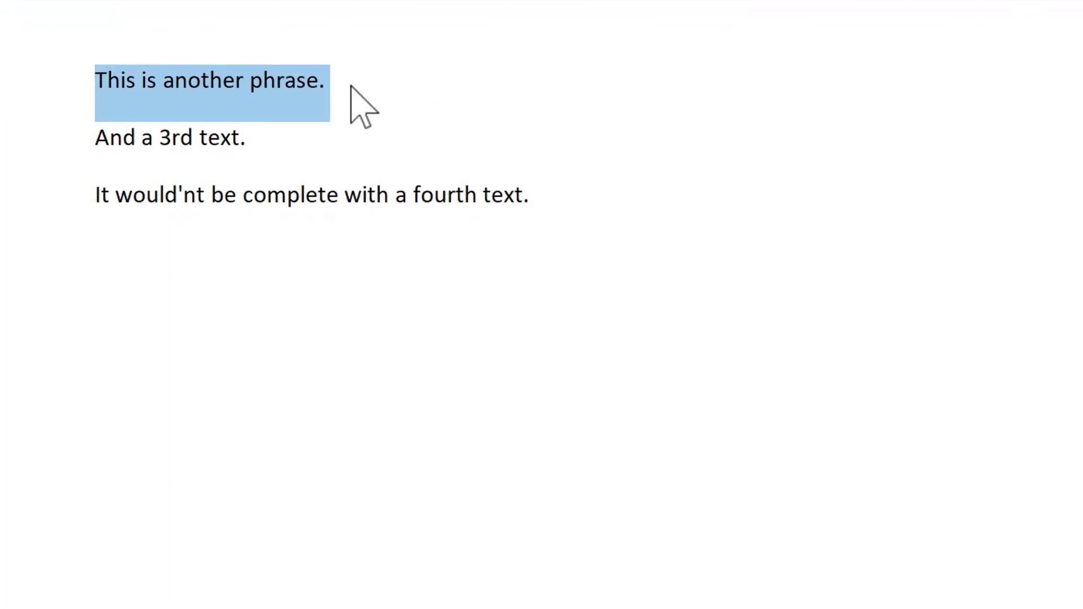
key("ctrl+c")
left_click(299, 145)
left_click_drag(300, 145, 108, 141)
key("ctrl+c")
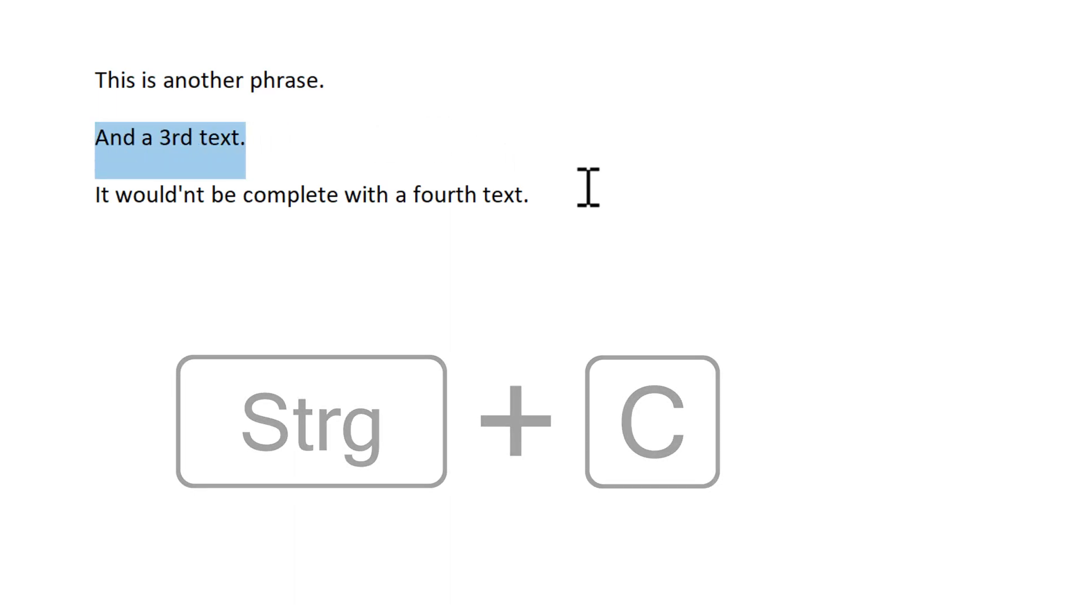
left_click_drag(588, 192, 89, 189)
key("ctrl+c")
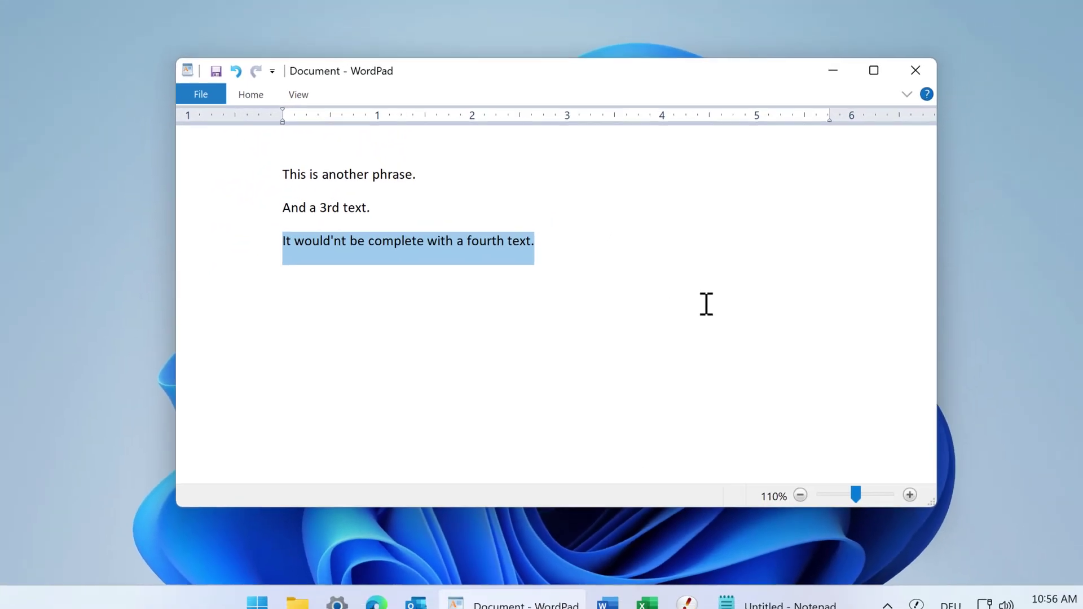
Open the main window, expand Clipboard Cache, and move the fourth copied text into Salutations.
right_click(900, 591)
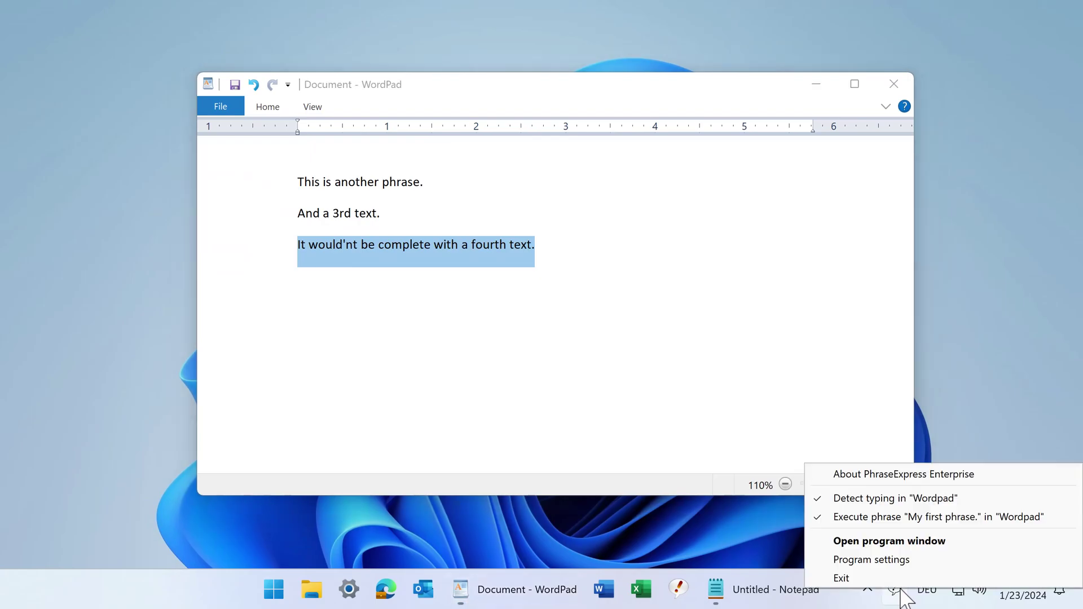
left_click(957, 543)
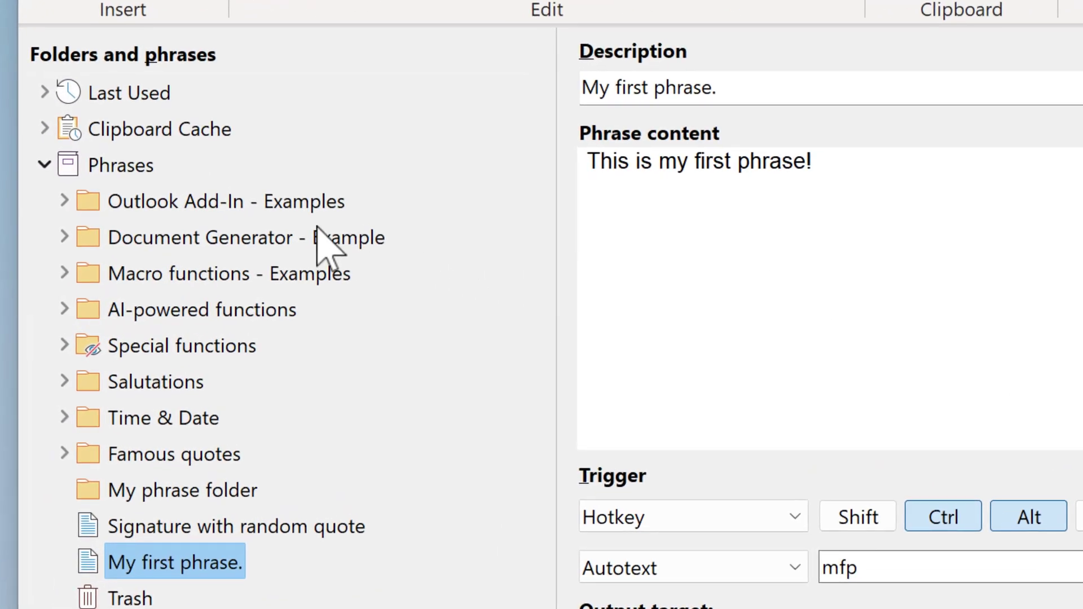
left_click(44, 129)
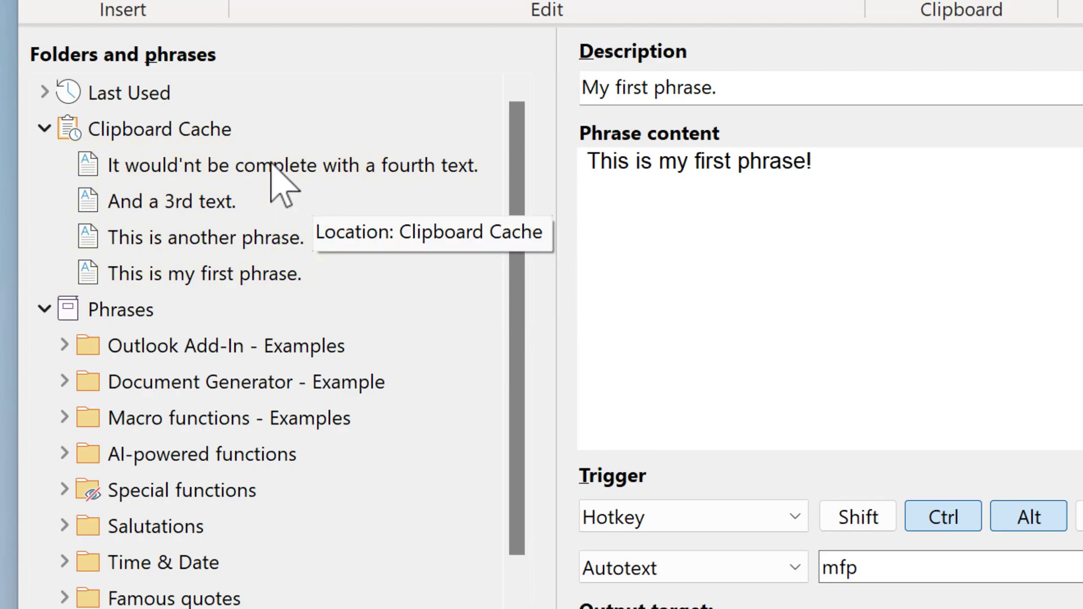
left_click_drag(271, 169, 187, 525)
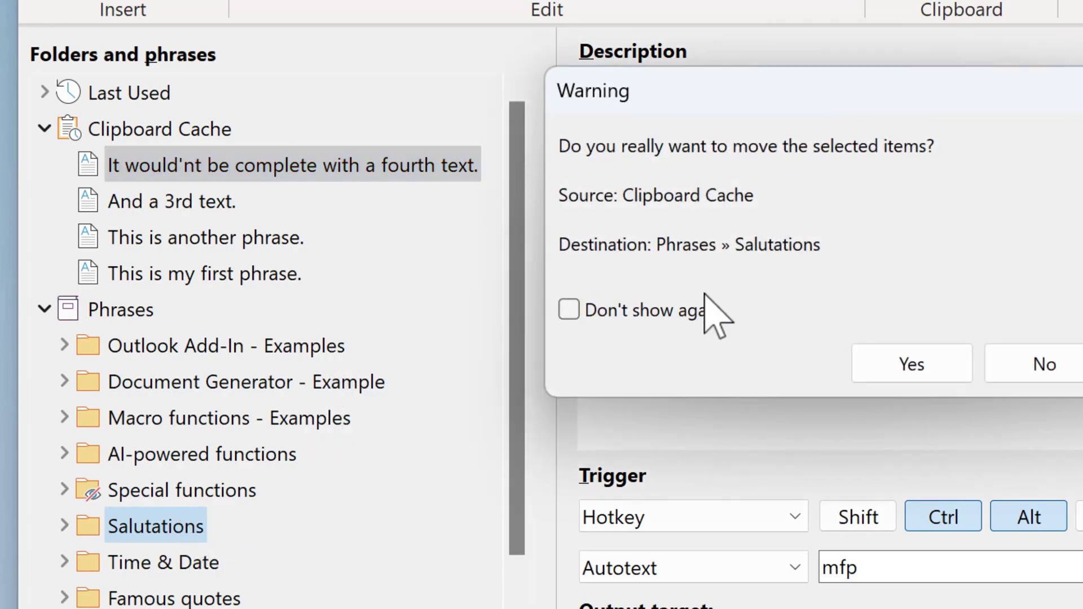
left_click(693, 314)
left_click(912, 367)
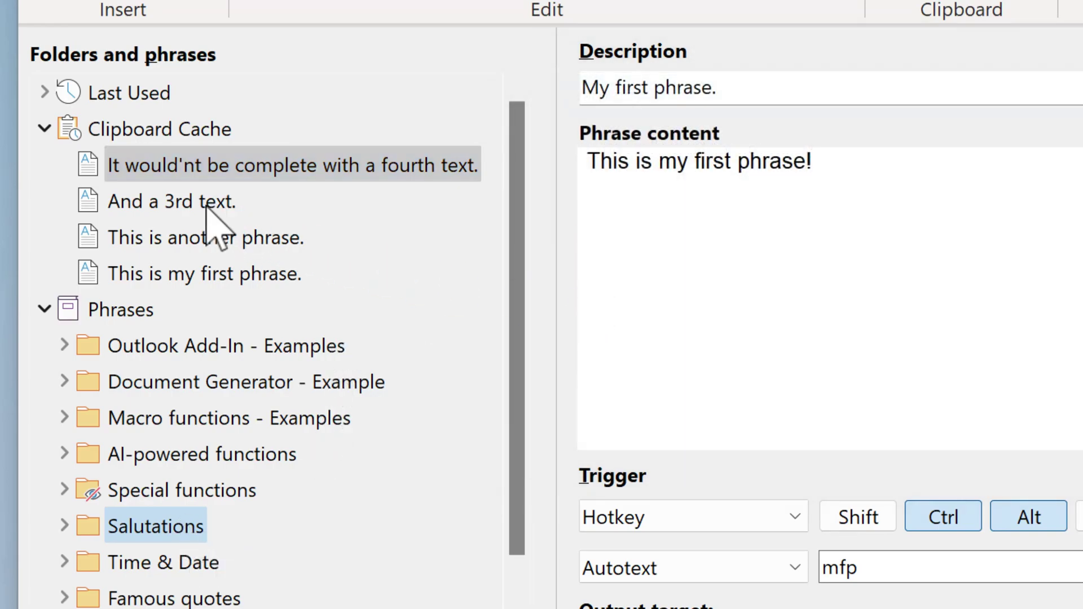
Move 'This is another phrase.' to Document Generator - Example and two texts into My phrase folder.
left_click_drag(206, 207, 73, 485)
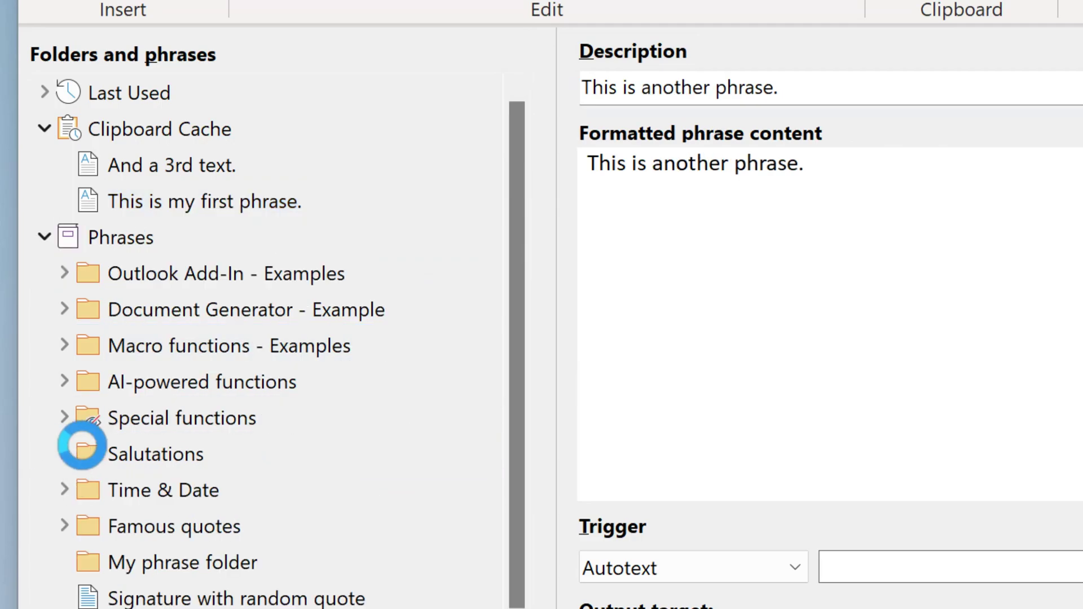
left_click_drag(176, 170, 187, 565)
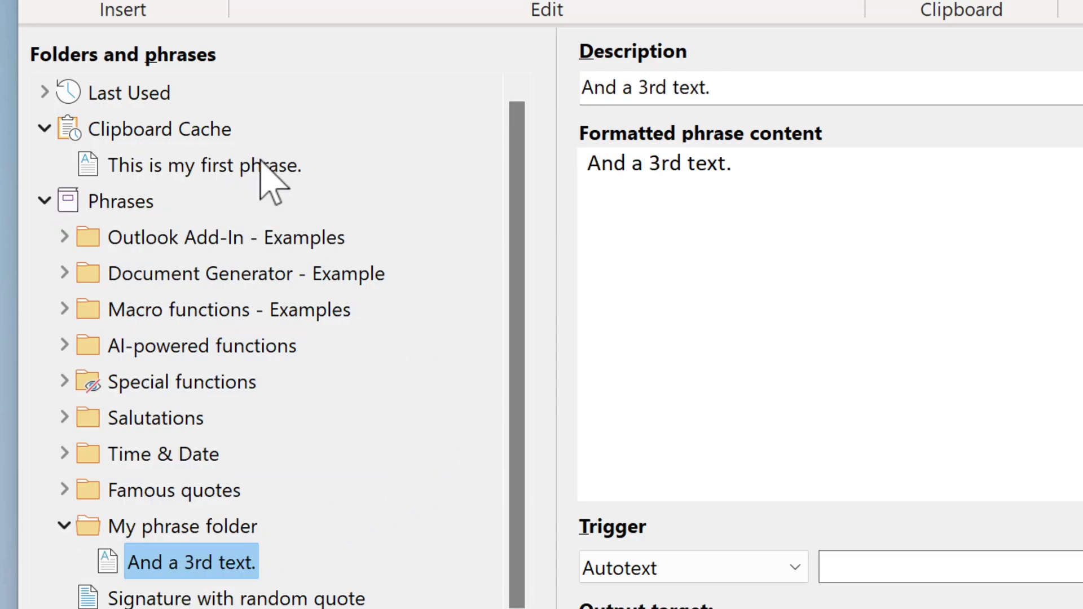
left_click_drag(261, 160, 489, 531)
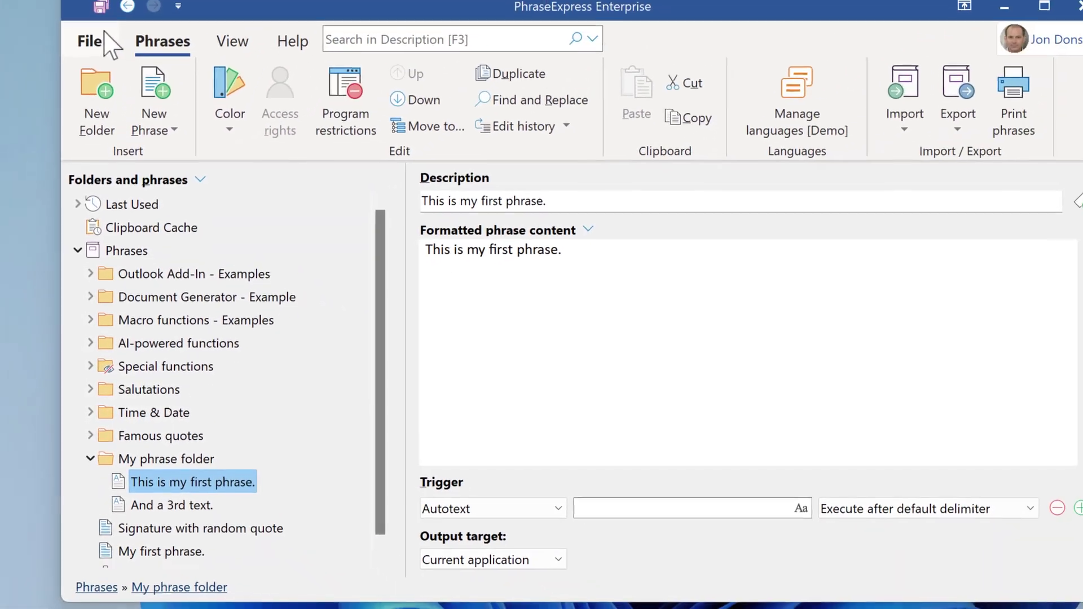
Open the program Settings from the File menu.
left_click(90, 41)
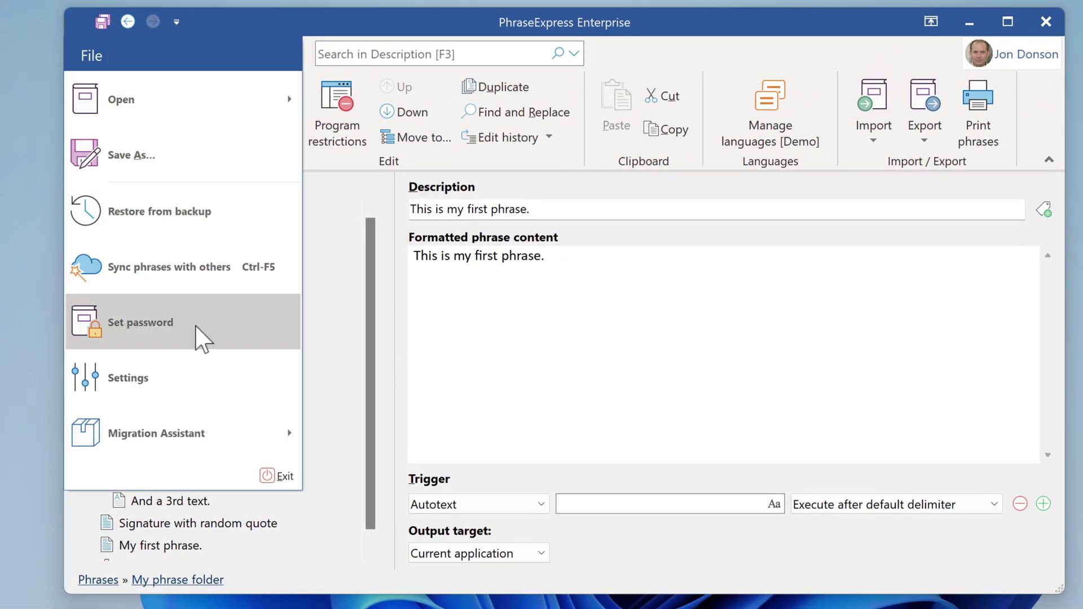
left_click(181, 375)
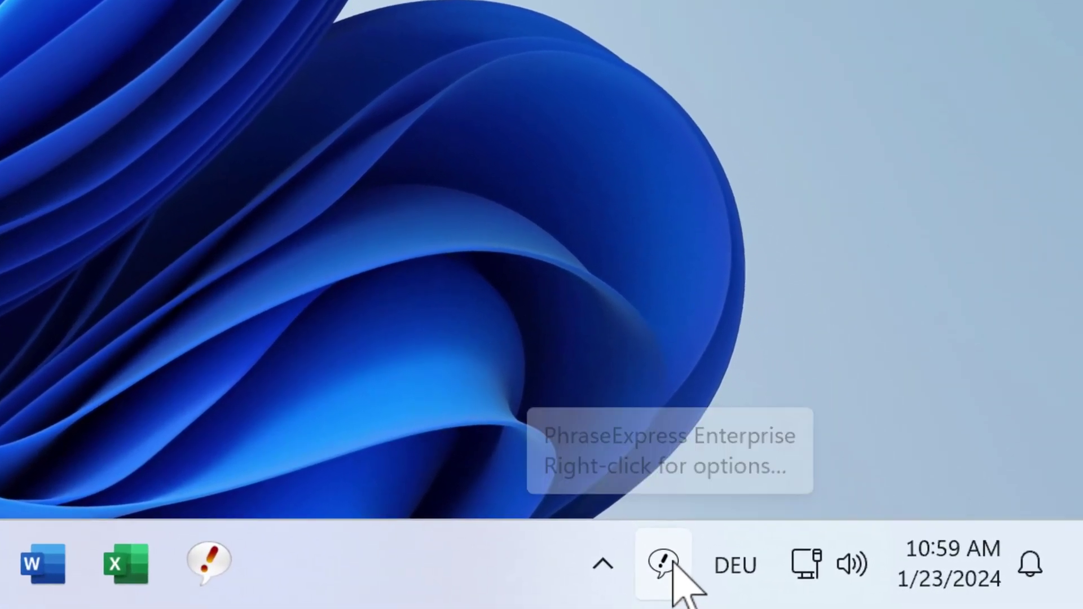
Reopen the main window and add a 'test' folder under My phrase folder with phrase 'Phrase stored in PhraseExpress'.
right_click(694, 566)
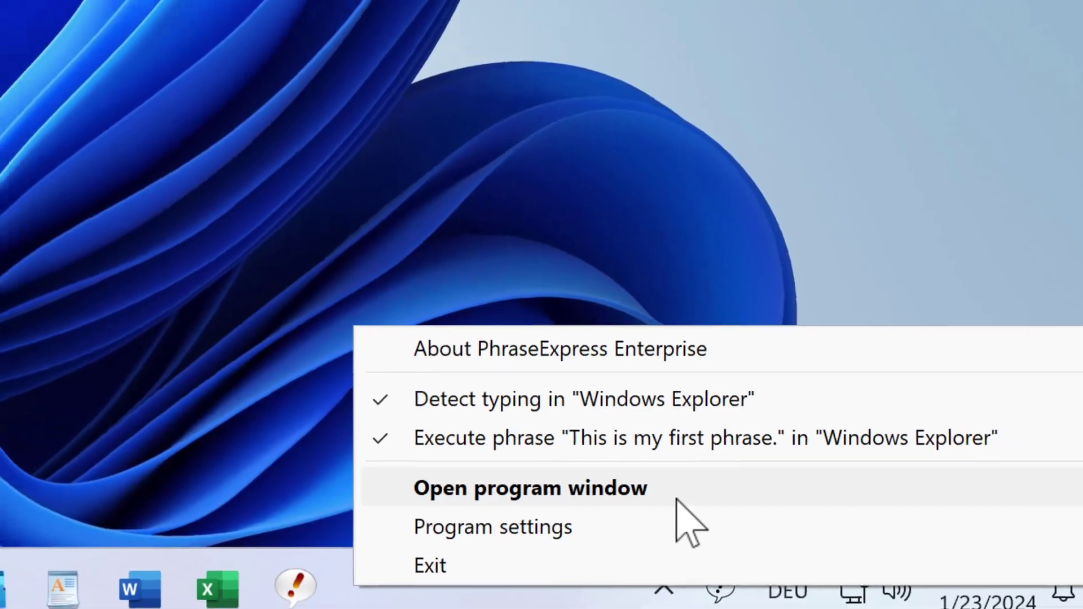
left_click(615, 451)
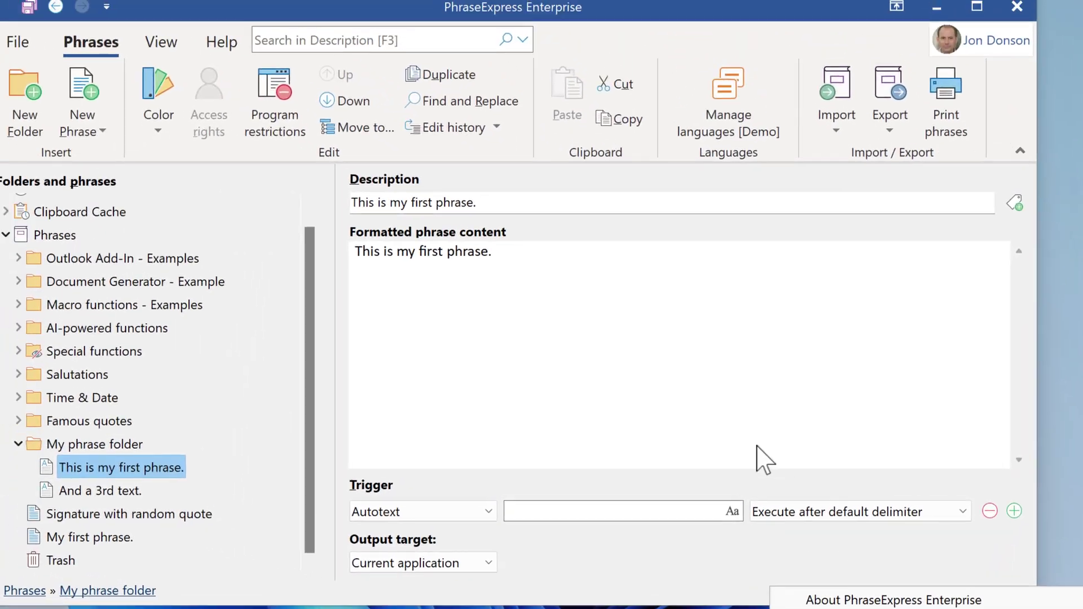
left_click(103, 446)
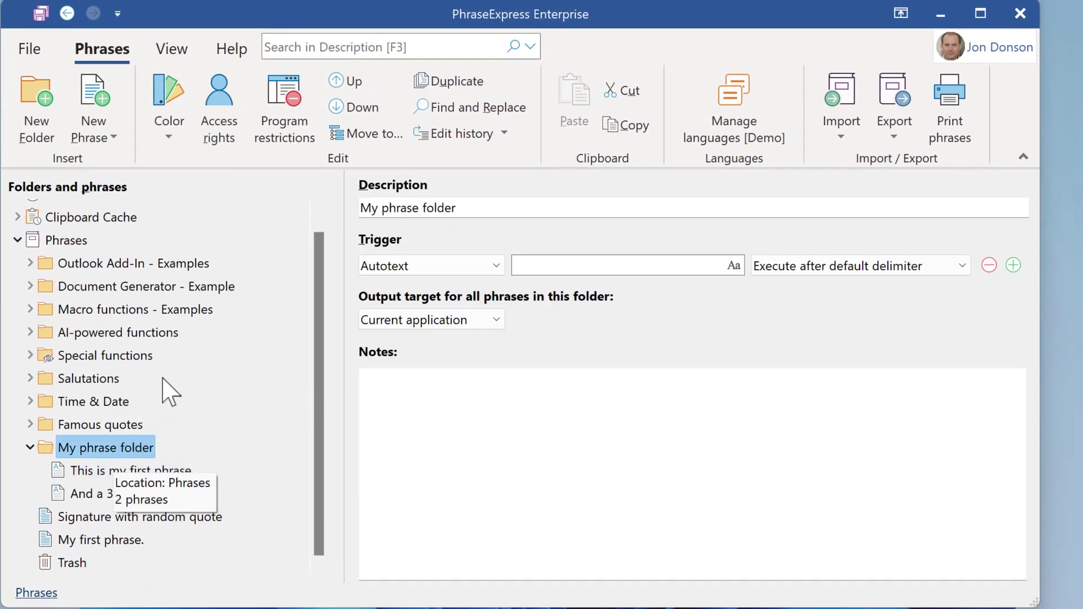
left_click(39, 94)
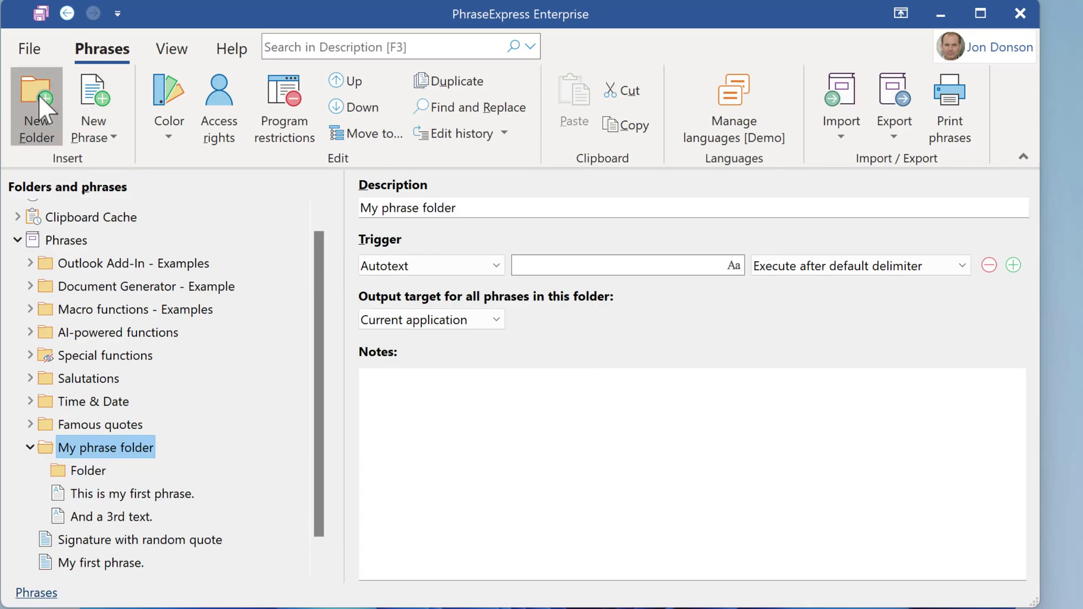
type("test")
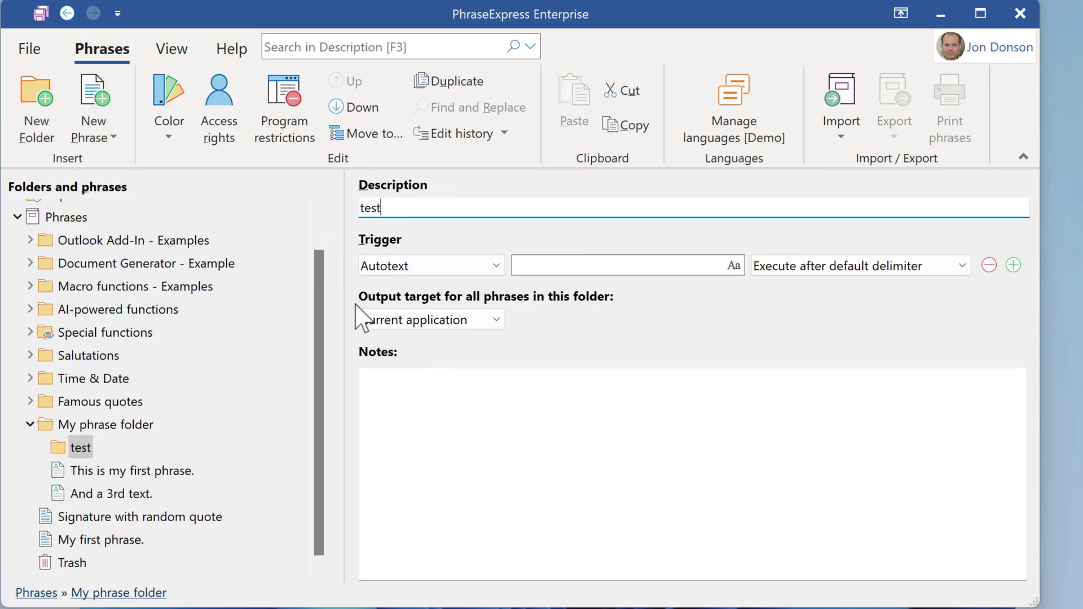
left_click(110, 107)
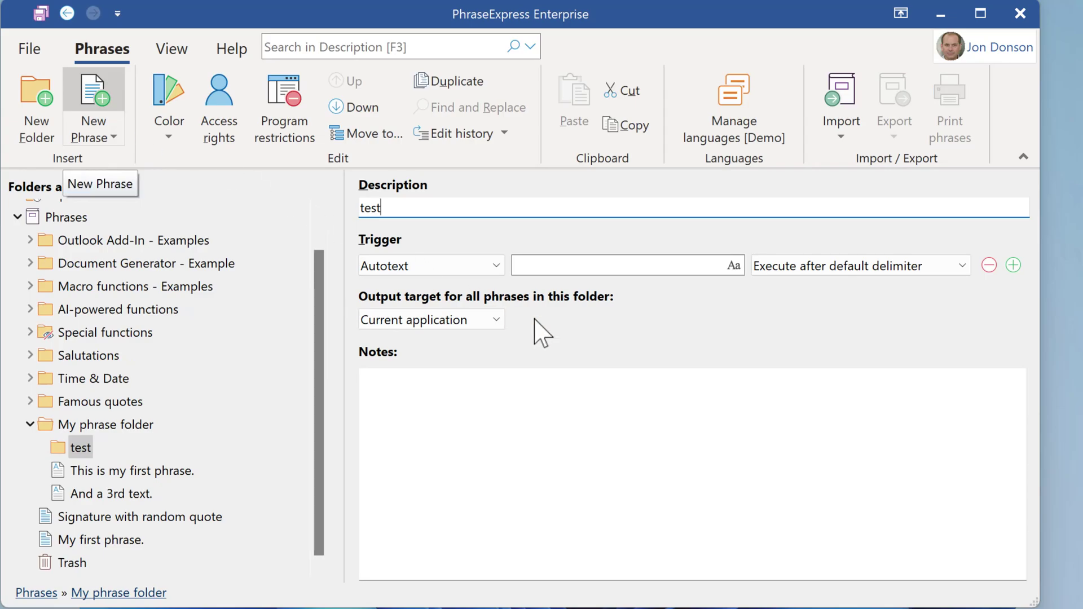
type("Phrase stored in PhraseExpress")
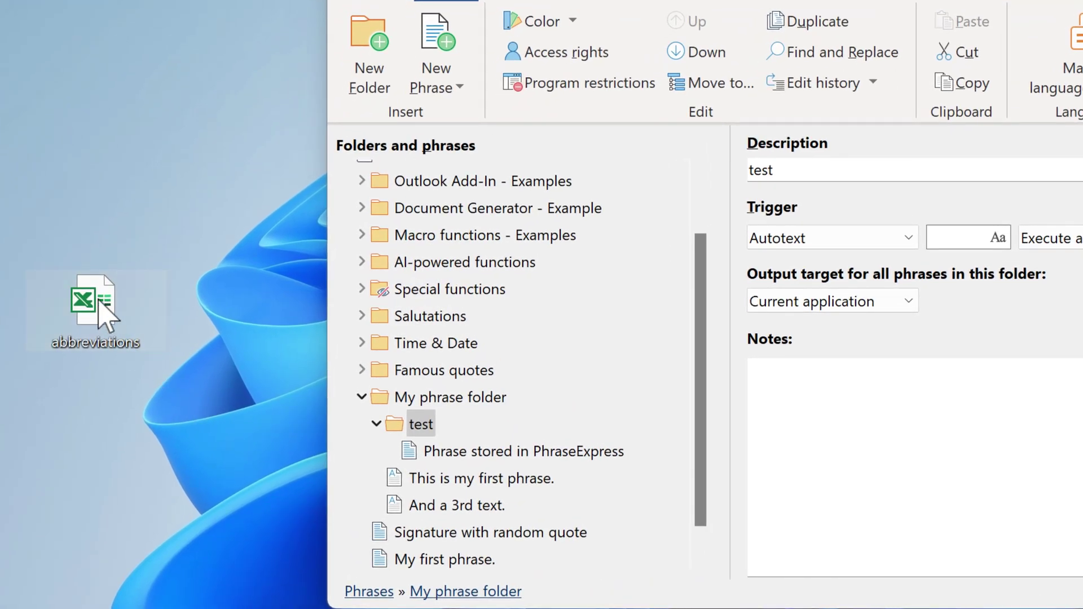
Drop abbreviations.xls onto My phrase folder and generate phrases from each line of the file.
left_click_drag(97, 295, 538, 405)
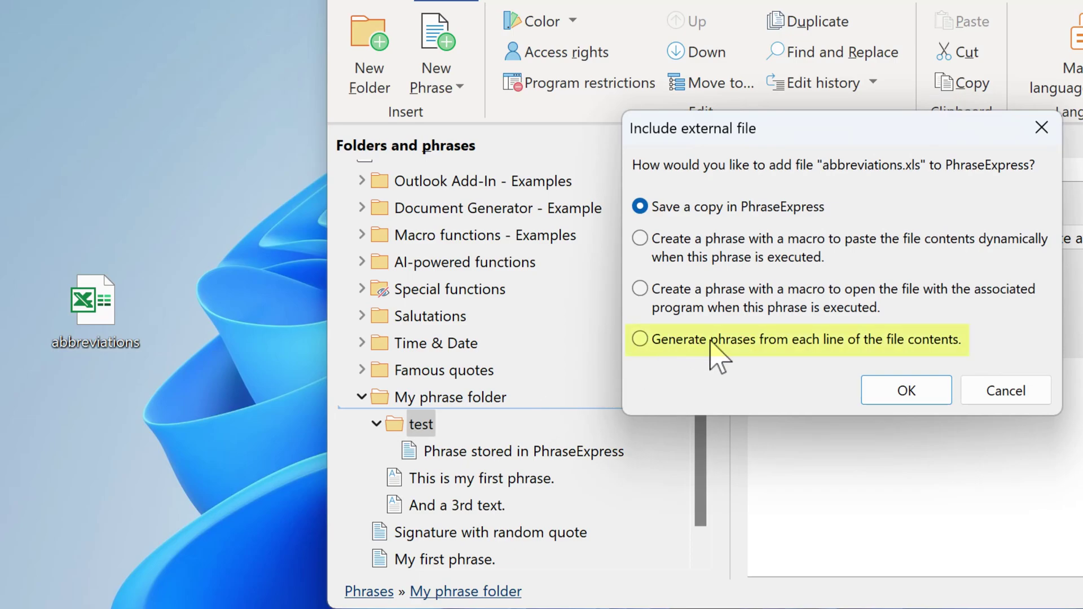
left_click(904, 395)
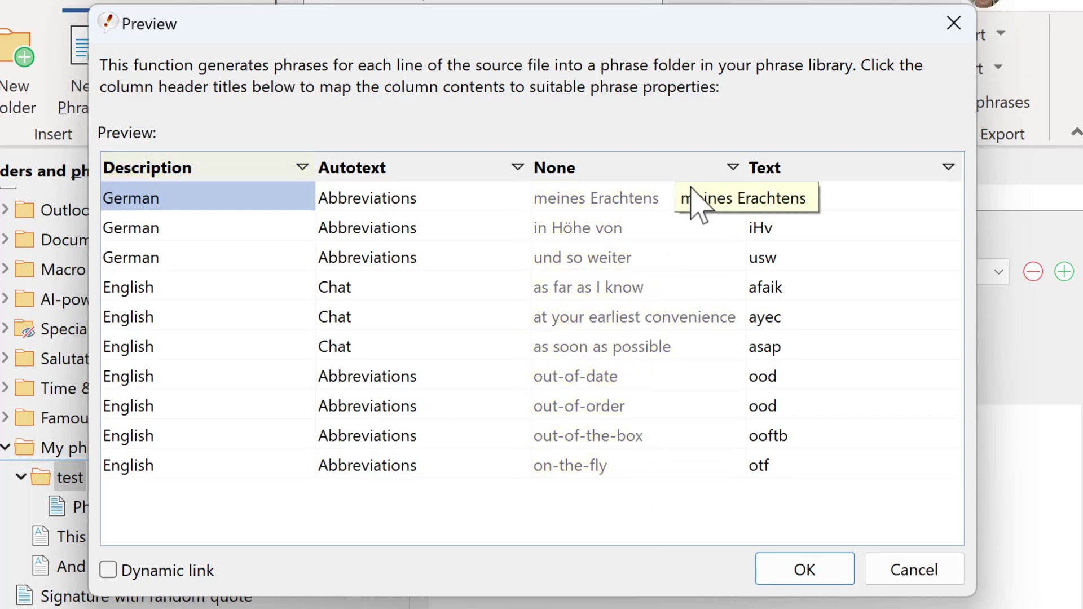
Map long forms to Description, short forms to Autotext, language and category to None, then import.
left_click(713, 172)
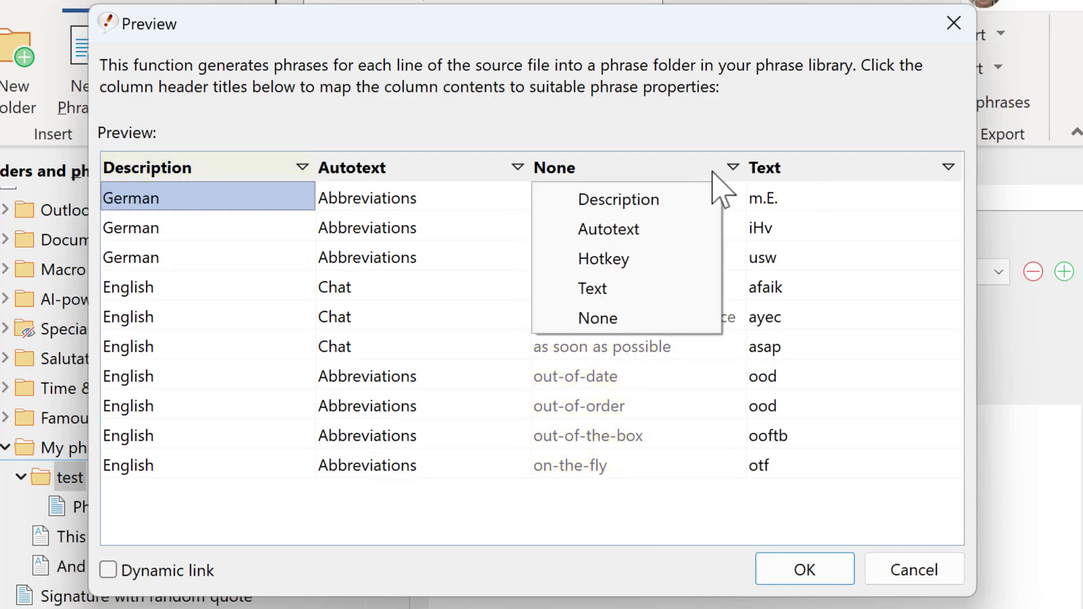
left_click(681, 200)
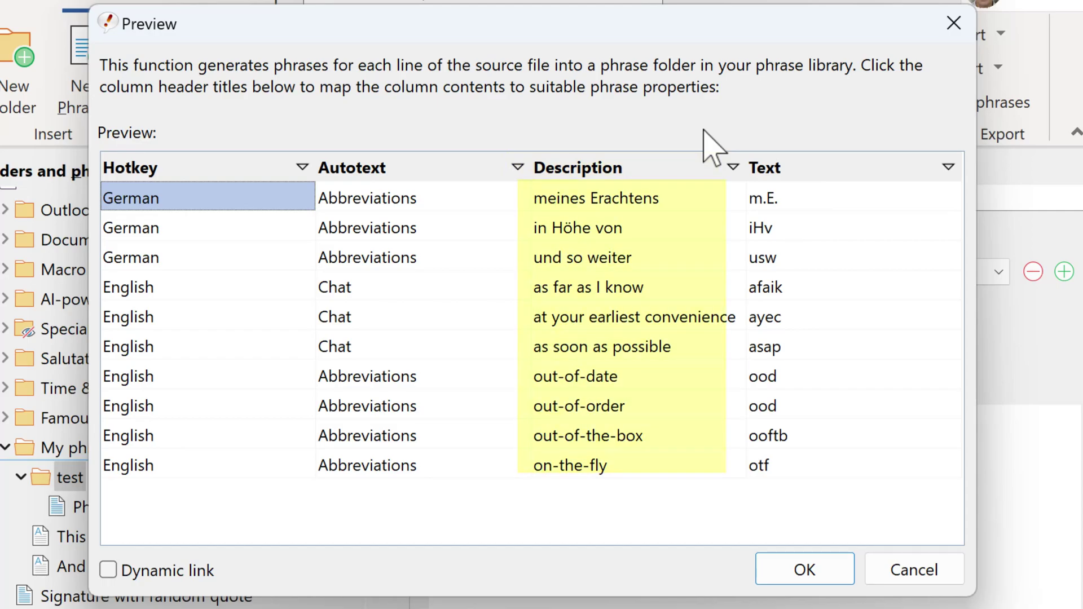
left_click(828, 169)
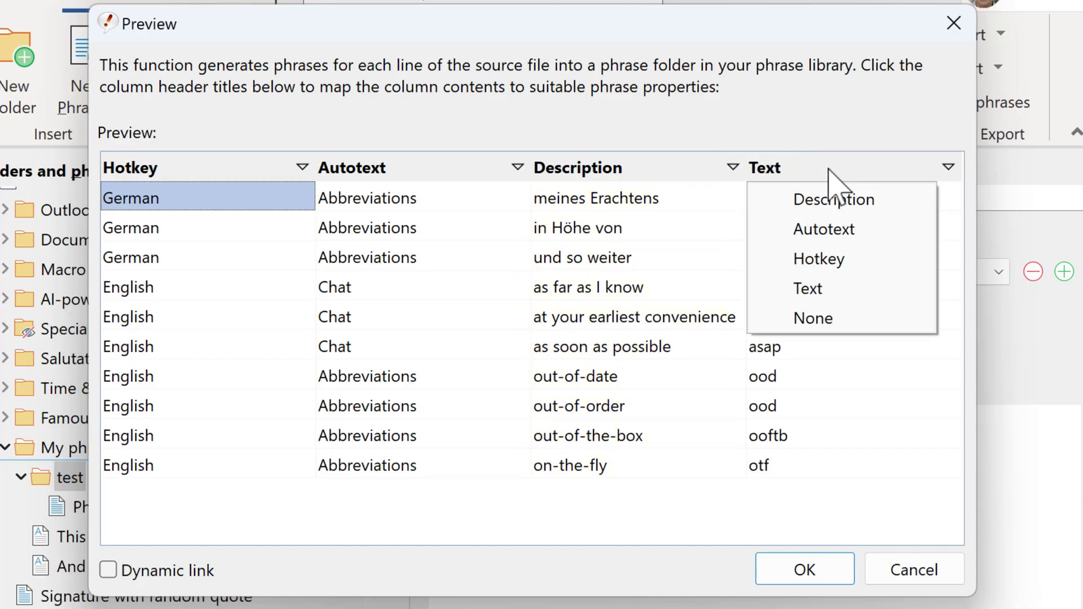
left_click(889, 247)
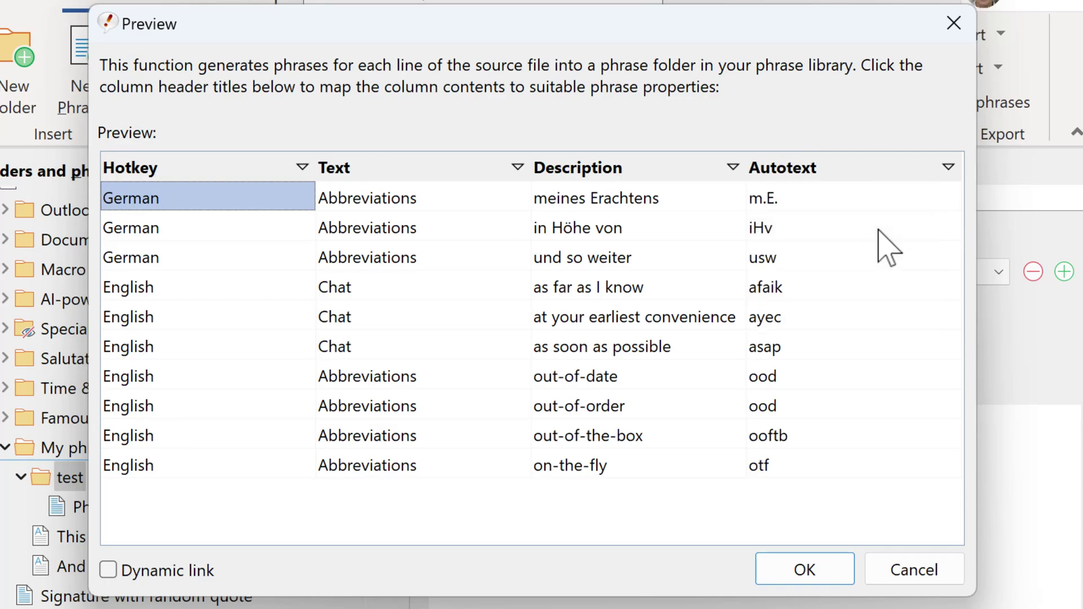
left_click(232, 168)
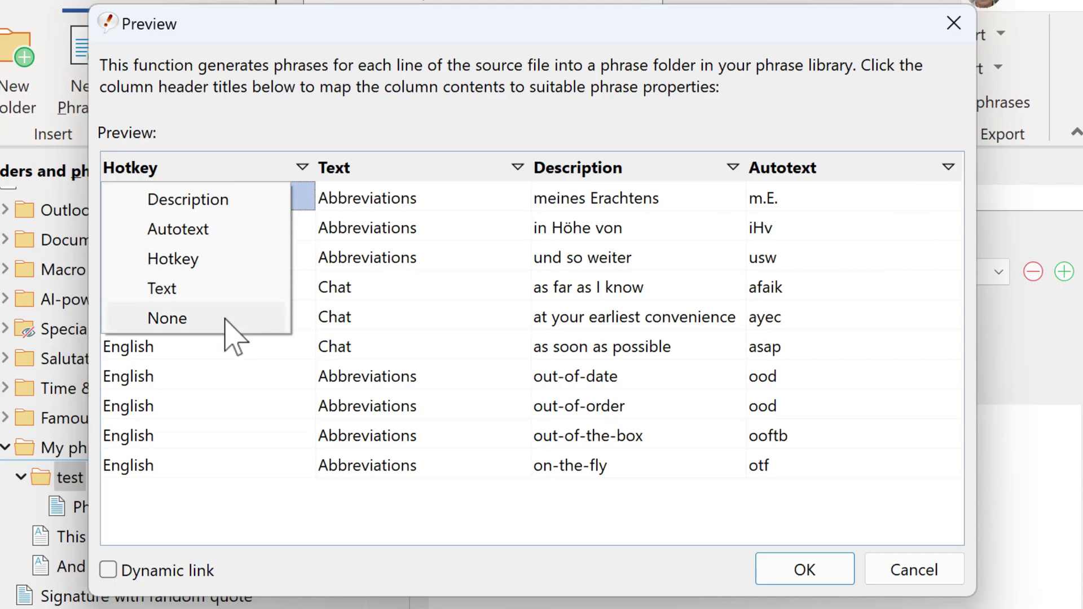
left_click(253, 320)
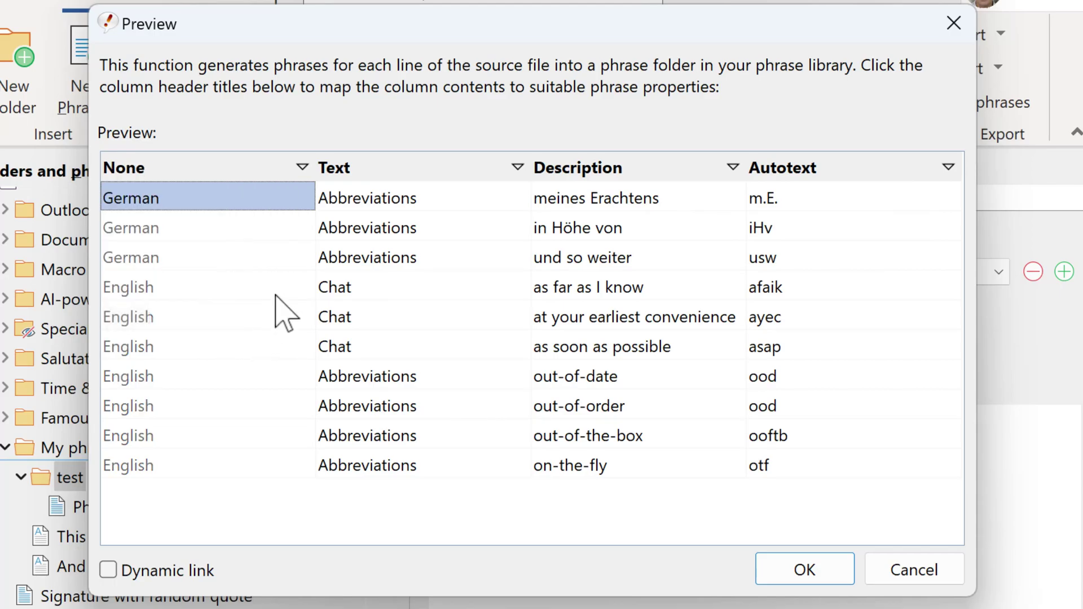
left_click(405, 175)
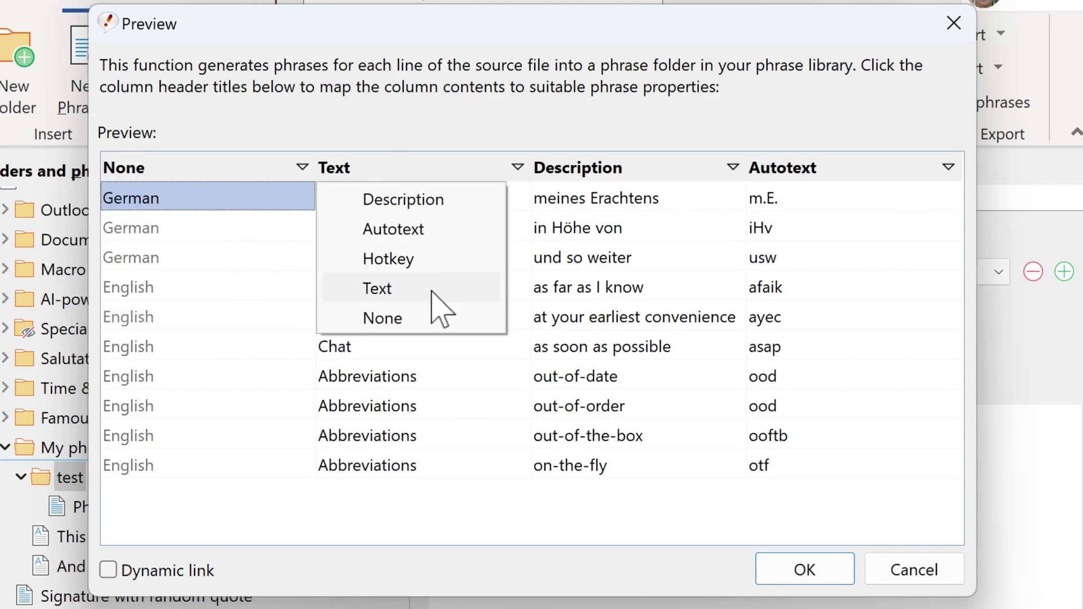
left_click(415, 317)
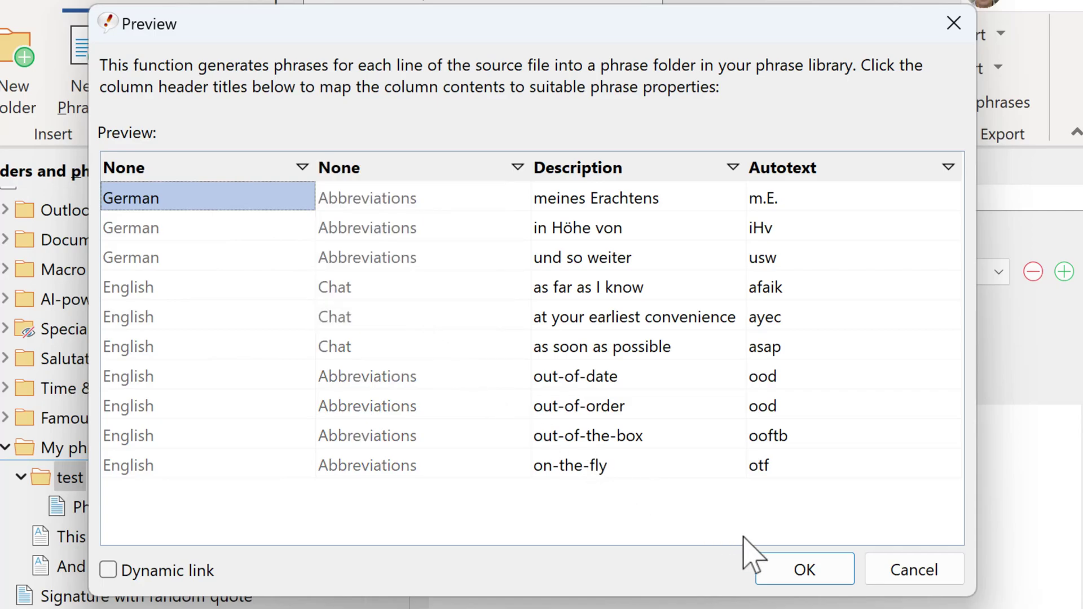
left_click(776, 567)
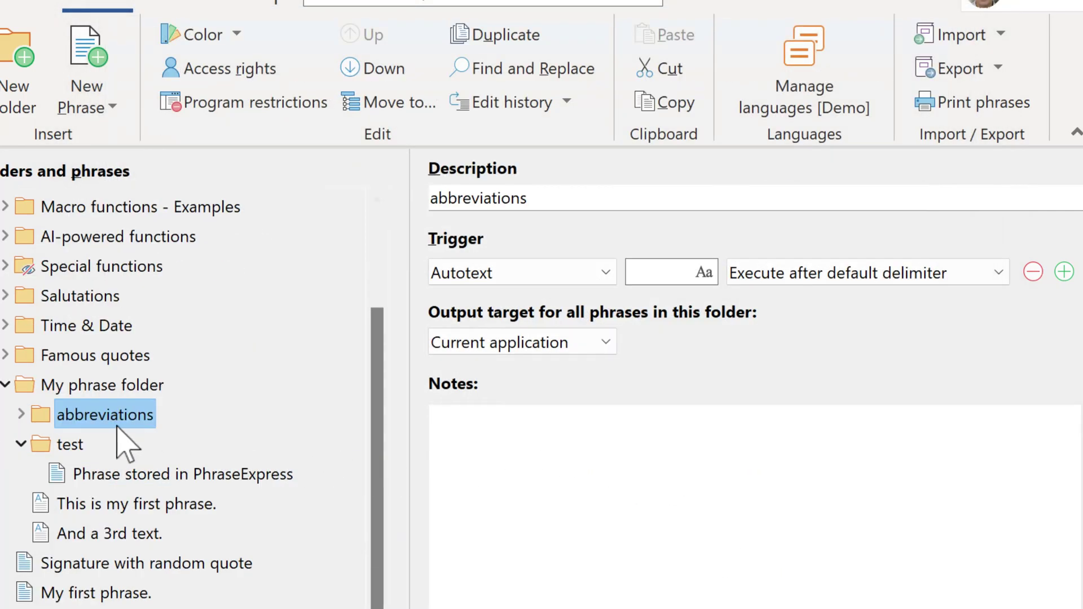
Expand the abbreviations folder and view the 'meines Erachtens' phrase with autotext m.E.
left_click(21, 415)
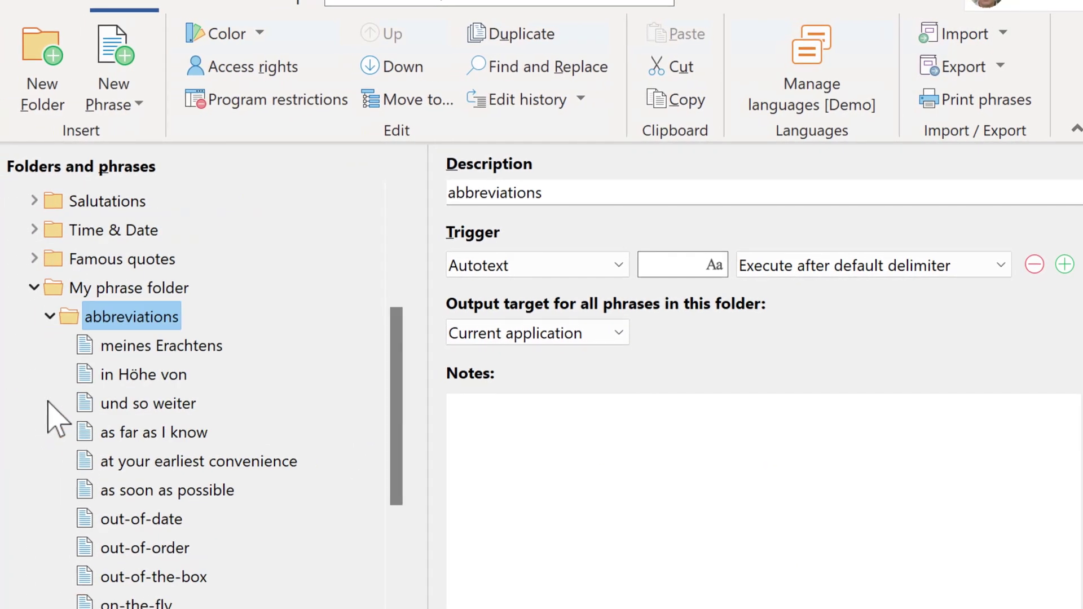
left_click(140, 346)
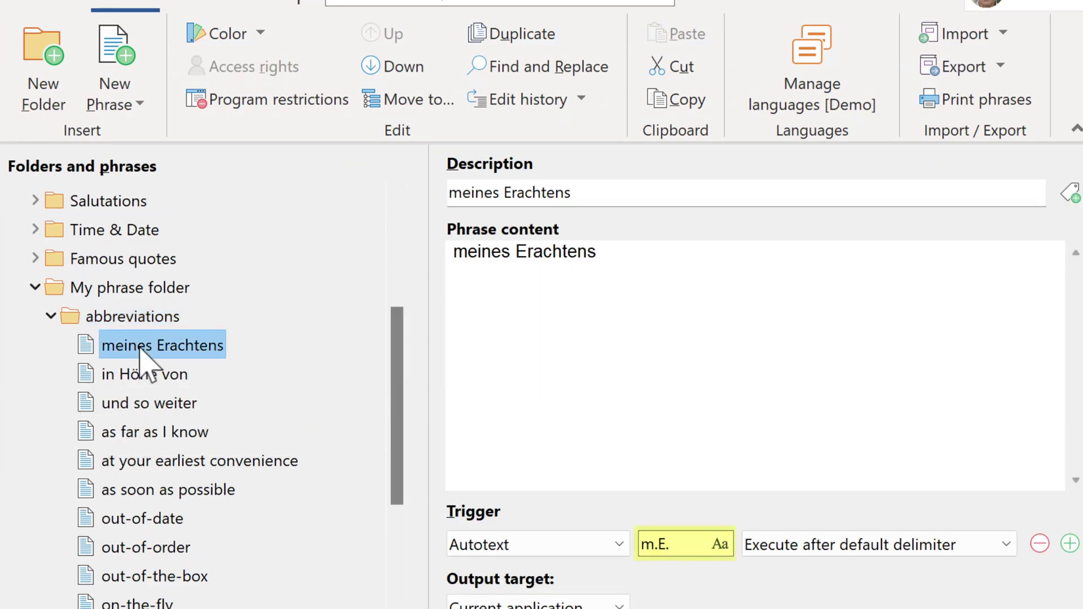